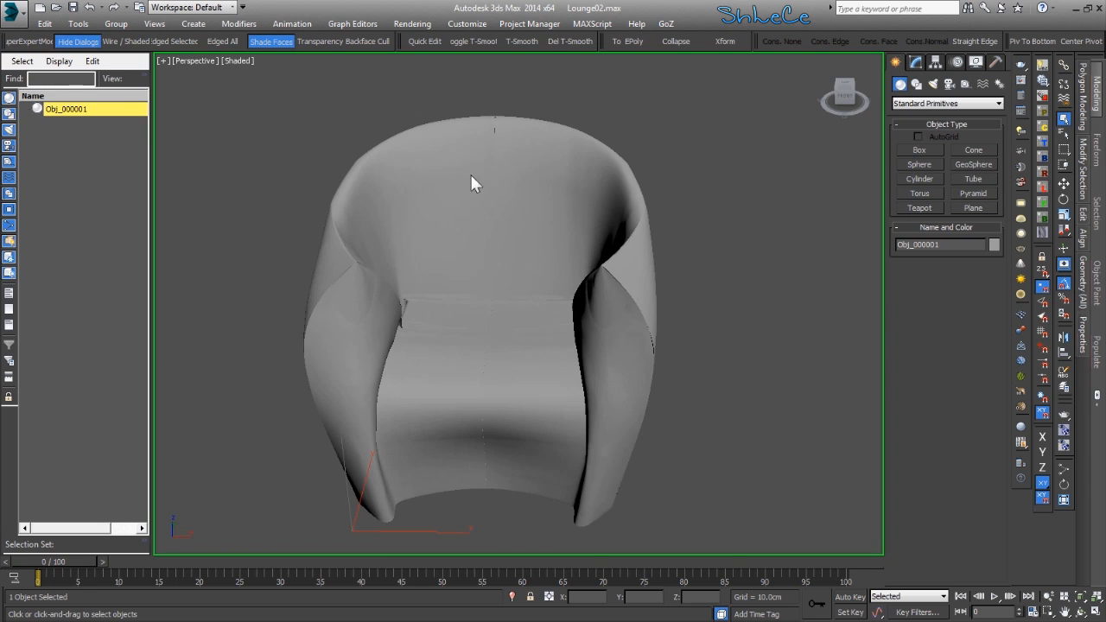
- Export the chair model as ForMarvelous.obj, replacing the existing file, with Flip YZ-axis and quad faces
left_click(14, 12)
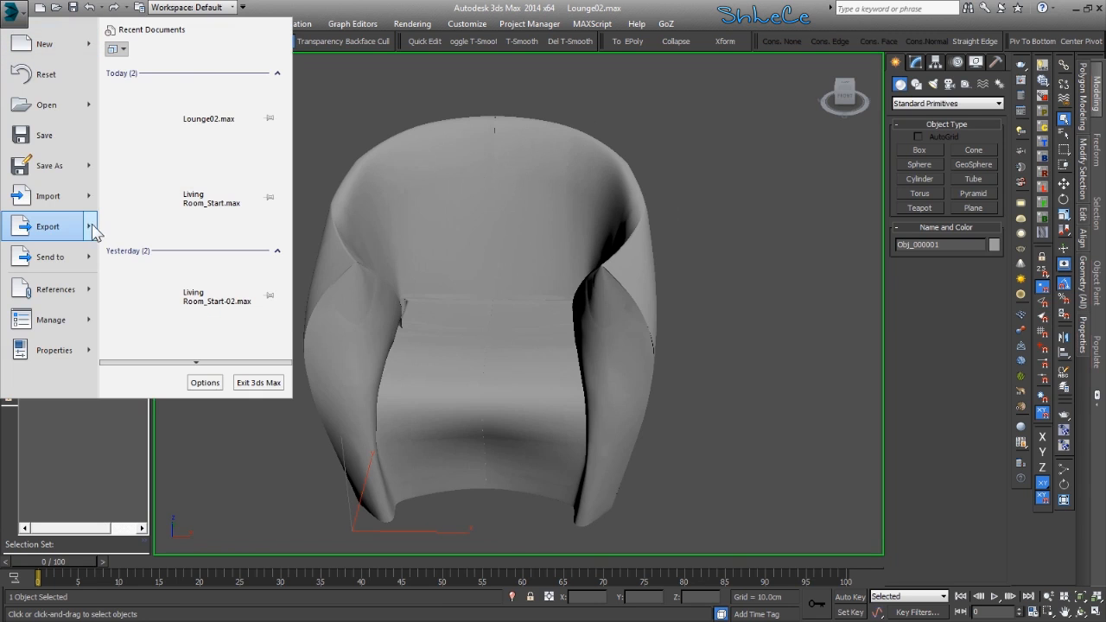
left_click(191, 110)
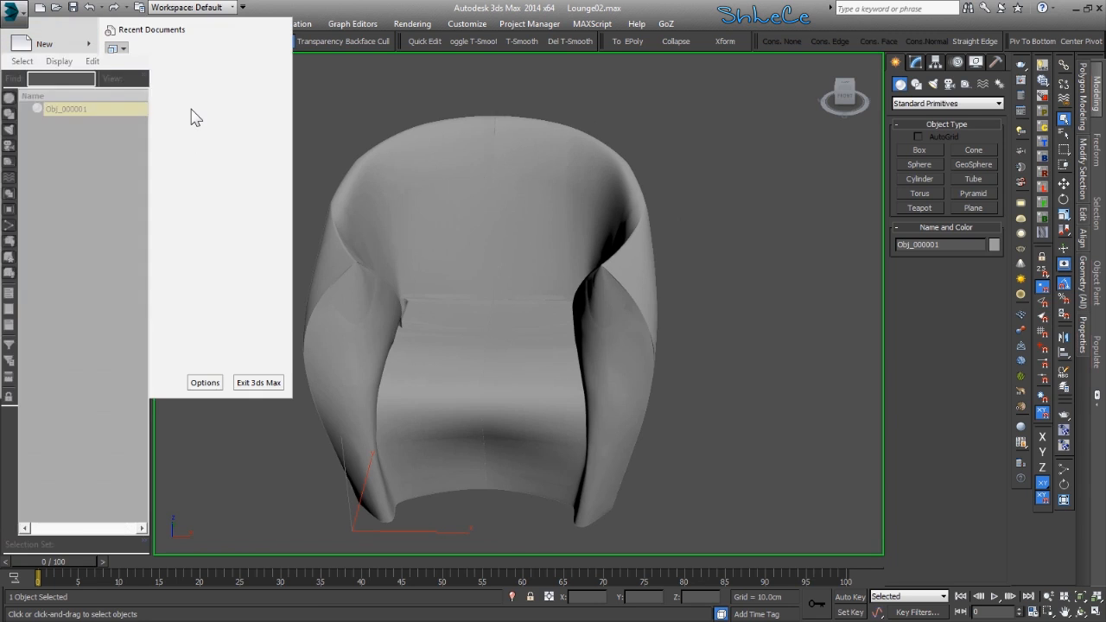
double_click(128, 122)
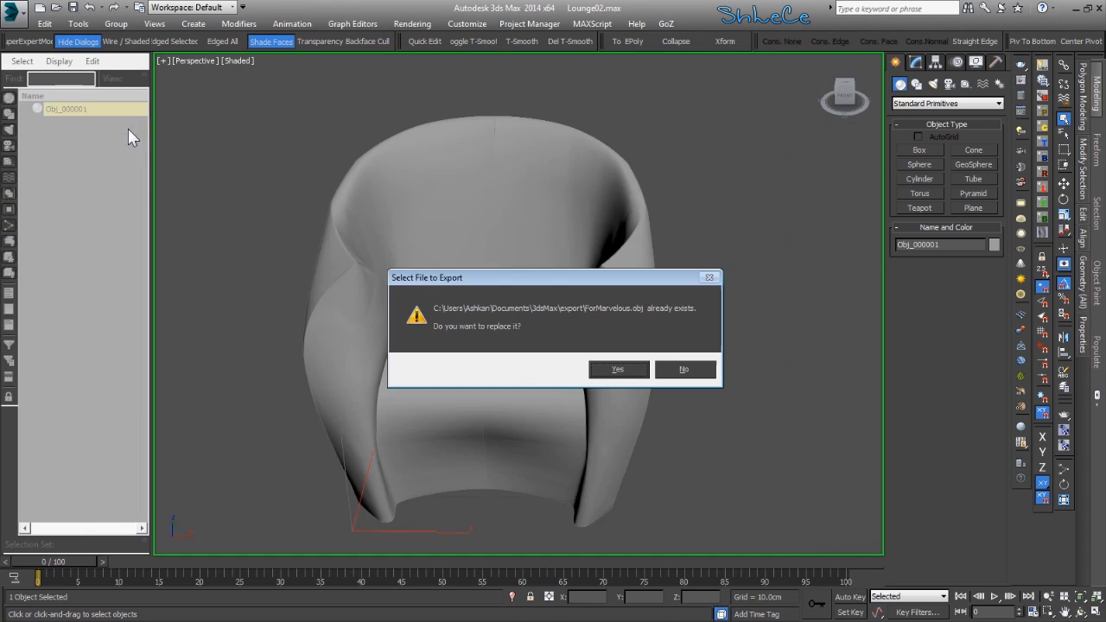
left_click(624, 364)
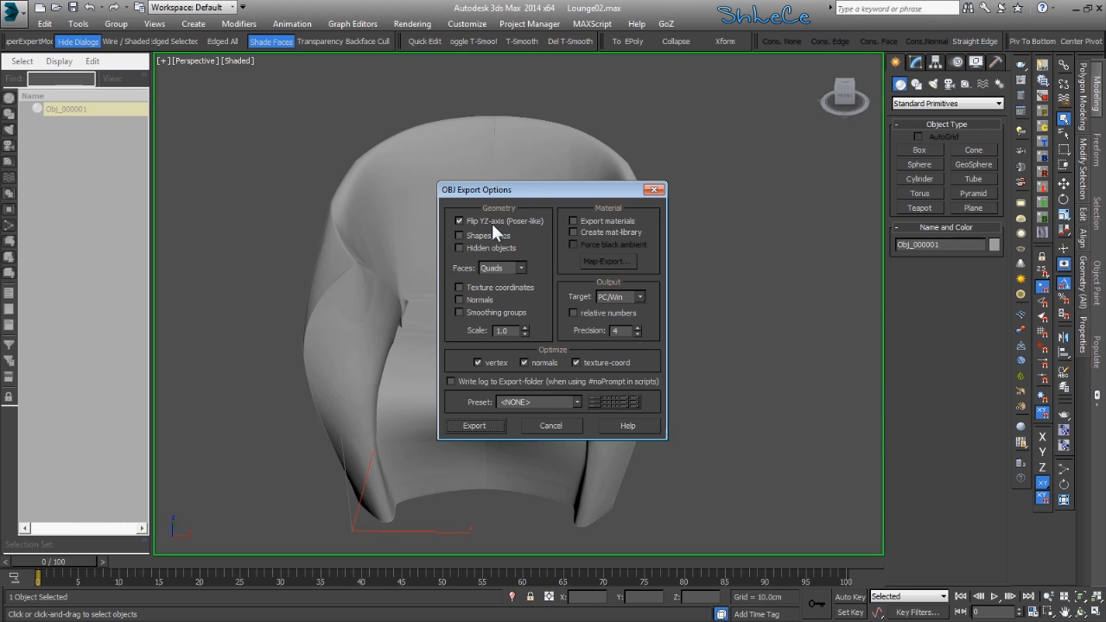
left_click(490, 428)
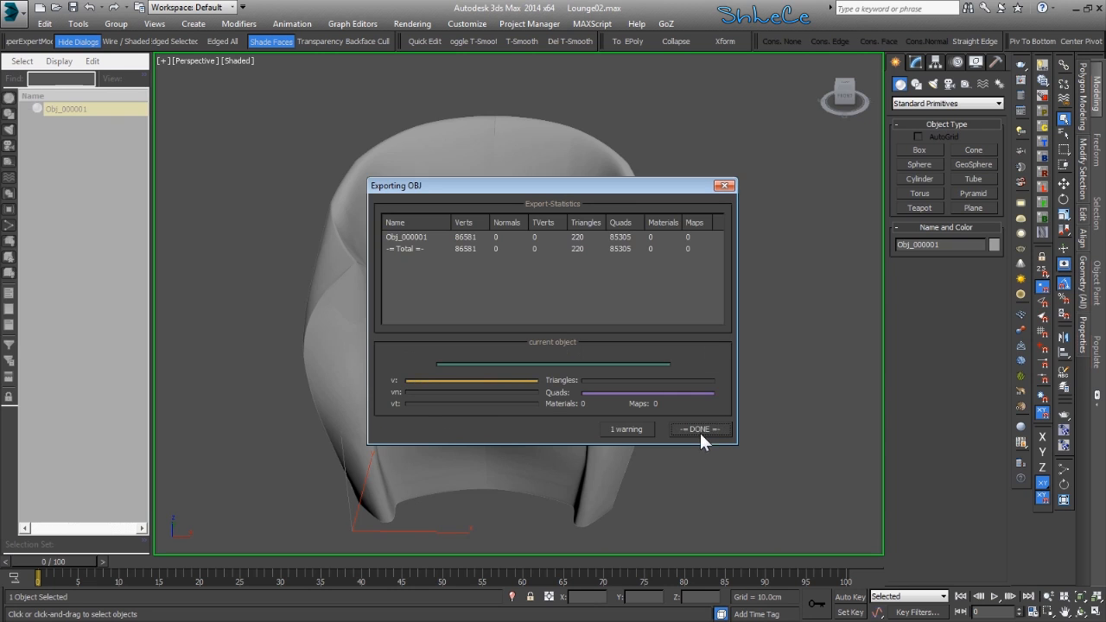
left_click(698, 428)
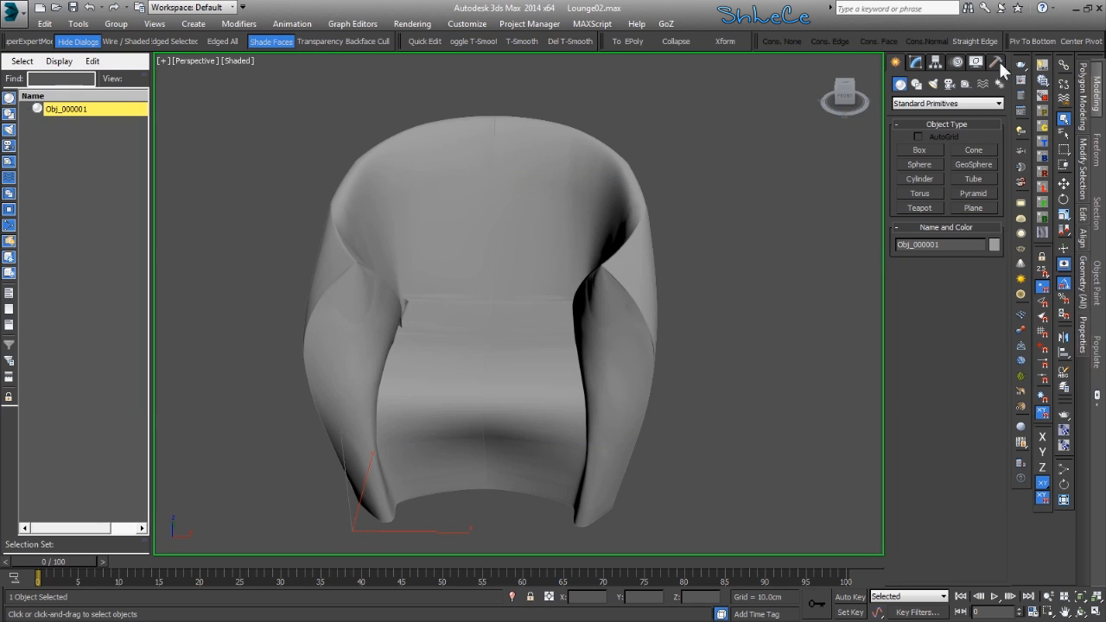
- Switch to Marvelous Designer and load ForMarvelous.obj as an avatar, with the import unit set to cm
left_click(1070, 12)
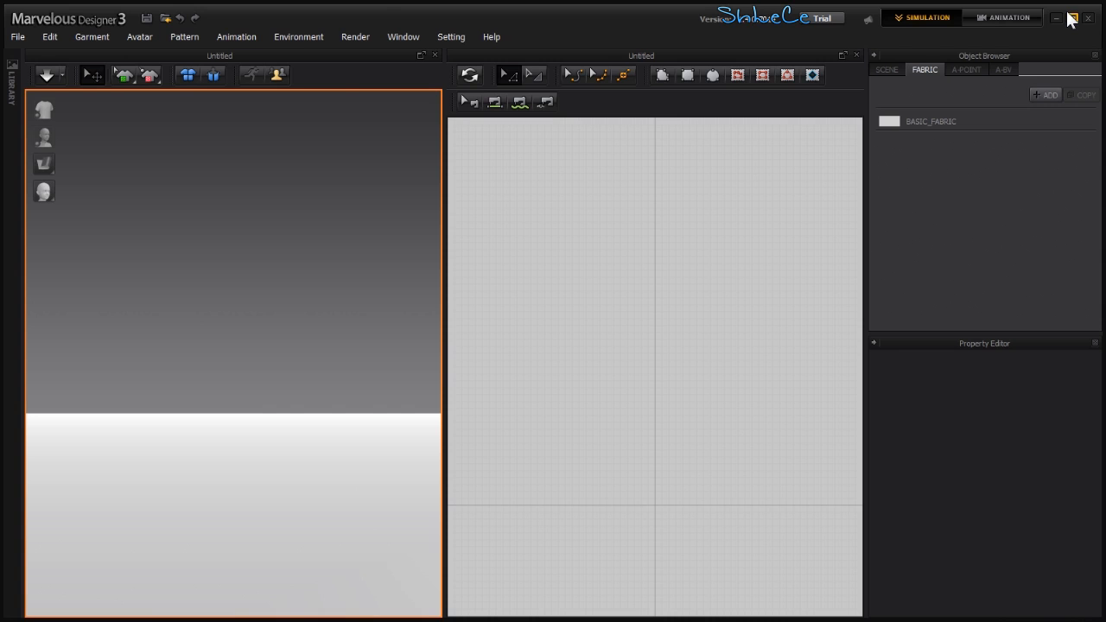
left_click(18, 37)
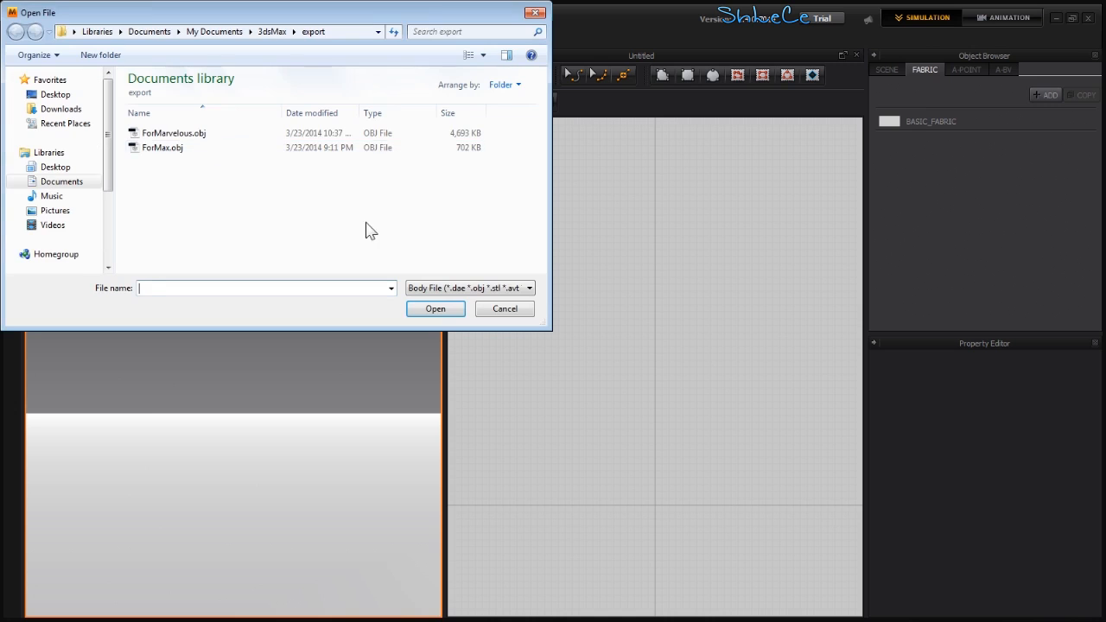
double_click(200, 140)
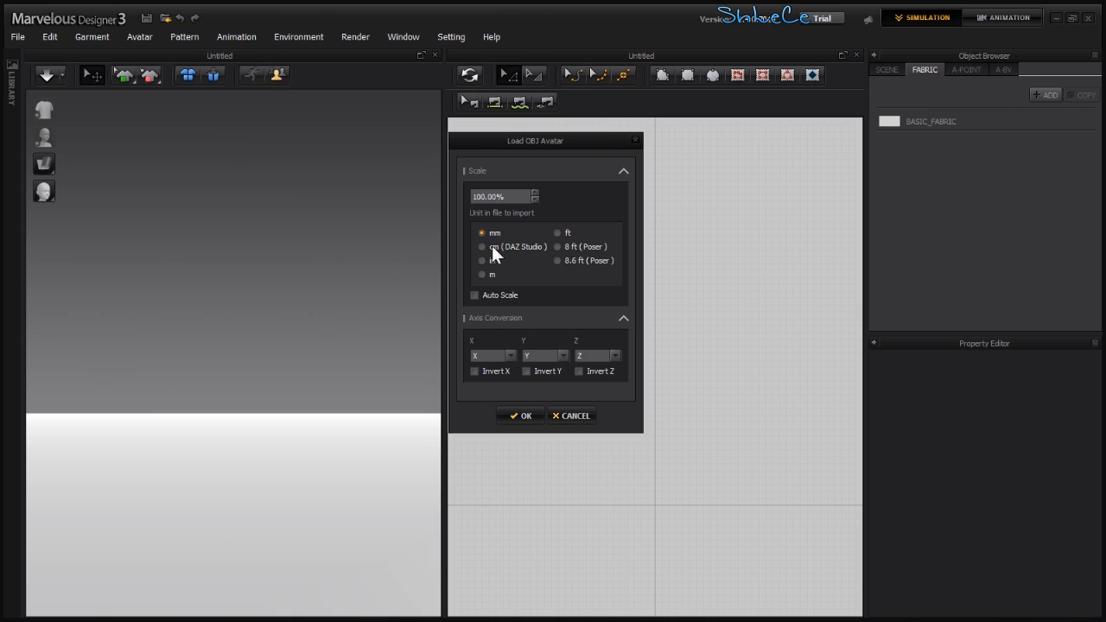
left_click(488, 246)
left_click(522, 417)
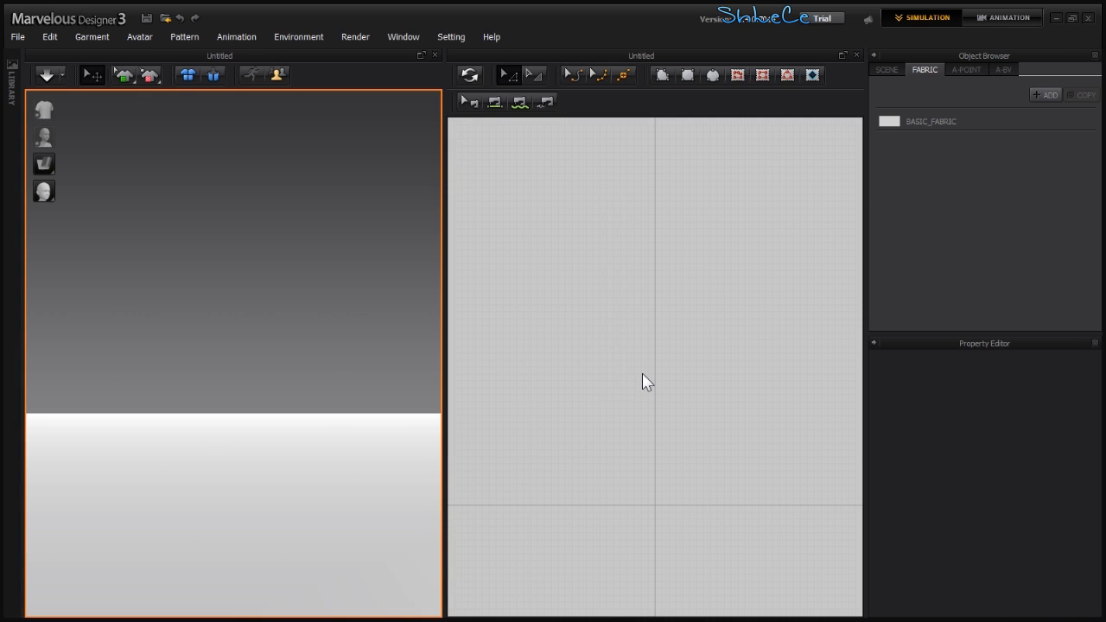
- Draw a rectangular pattern covering the chair's outline in the 2D pattern window
right_click_drag(234, 356, 237, 410)
middle_click_drag(244, 365, 245, 378)
middle_click_drag(609, 422, 624, 386)
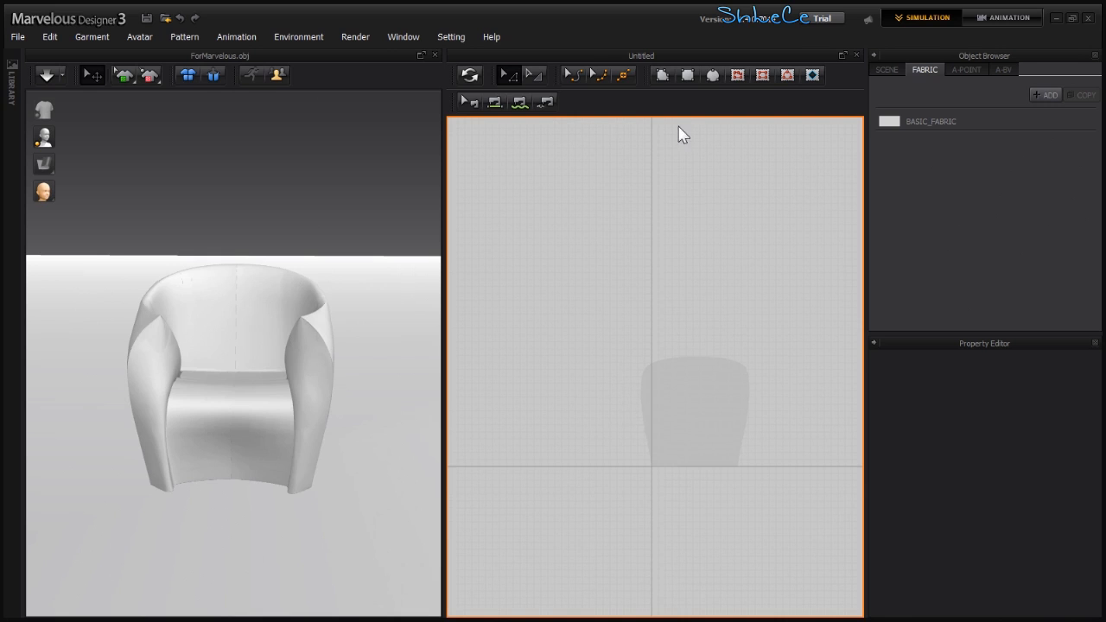
left_click(687, 76)
scroll(656, 381, "up", 3)
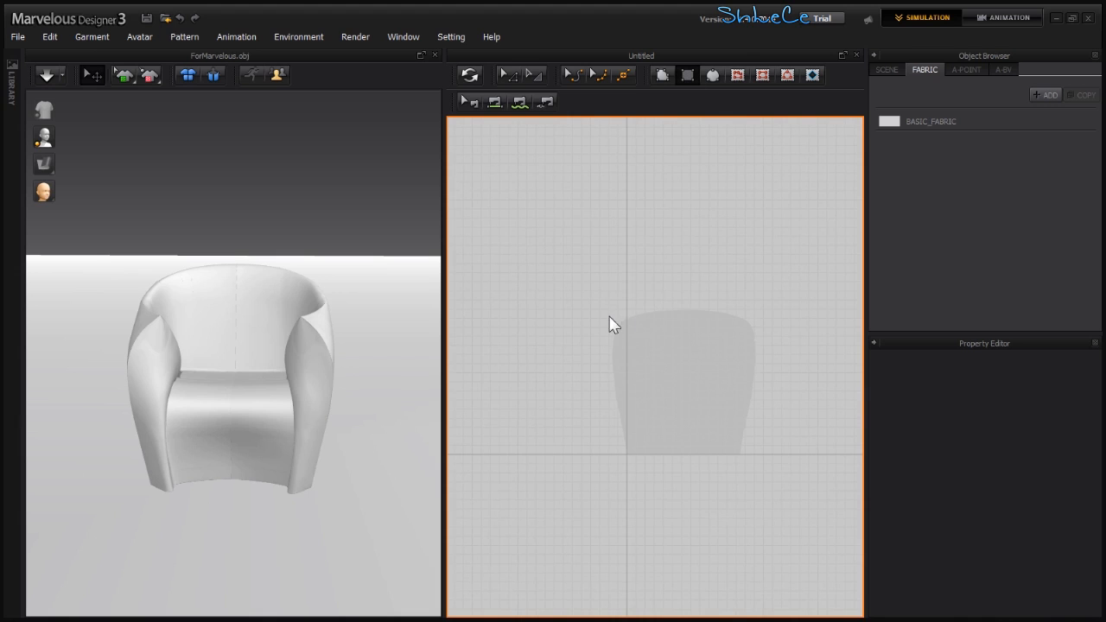
mouse_move(618, 311)
left_mouse_down()
mouse_move(788, 457)
mouse_move(763, 460)
left_mouse_up()
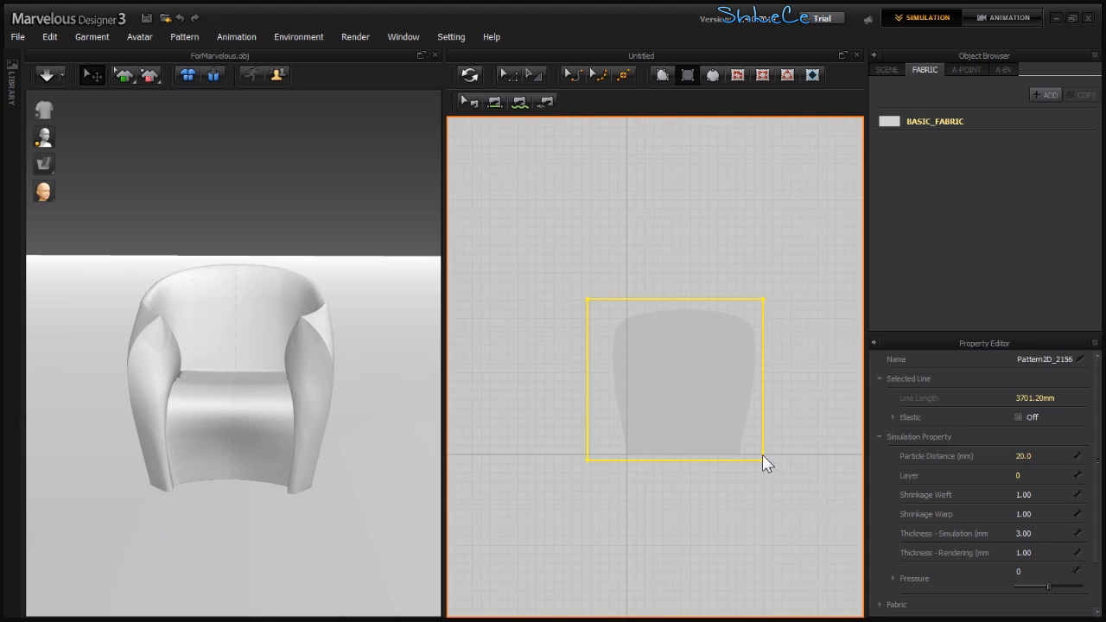
- Nudge the pattern in 2D and reset its placement so it appears beside the chair in 3D
middle_click_drag(684, 379, 693, 375)
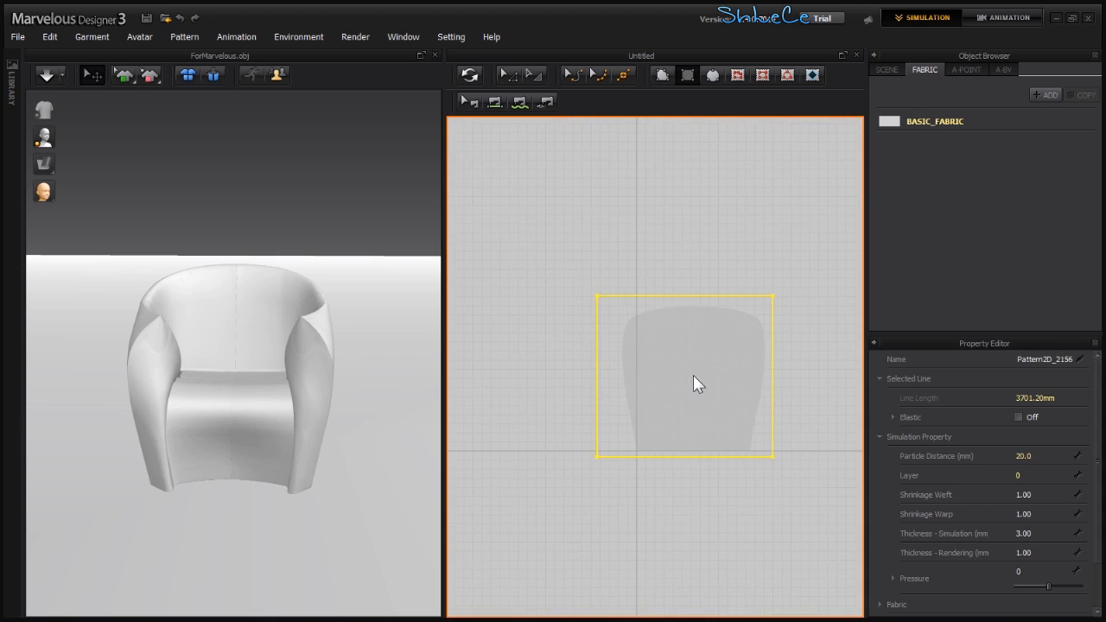
left_click(469, 75)
right_click_drag(320, 250, 329, 320)
left_click(328, 320)
right_click_drag(338, 366, 301, 339)
left_click(322, 37)
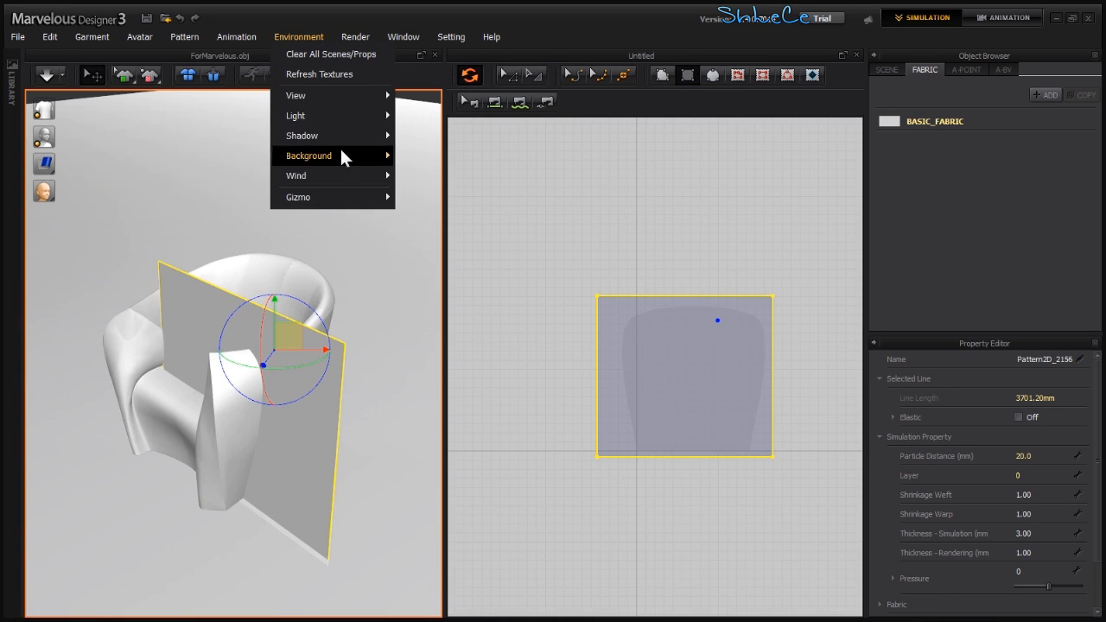
mouse_move(337, 197)
left_click(432, 221)
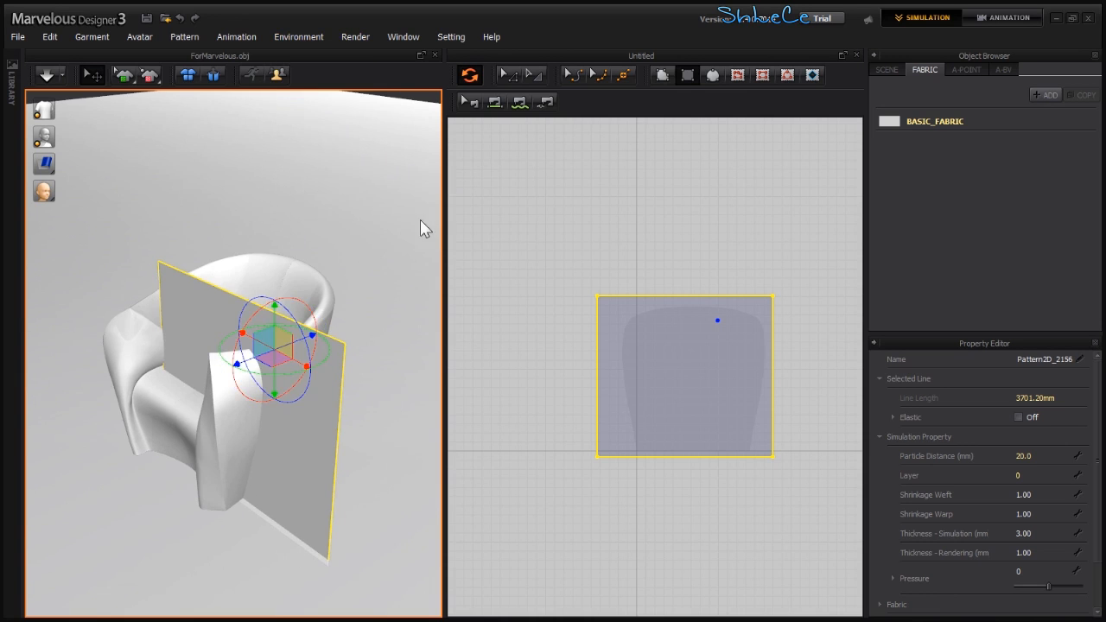
- Rotate the pattern flat with the gizmo and position it just above the chair
right_click_drag(279, 321, 292, 320)
left_click_drag(287, 306, 292, 127)
right_click_drag(237, 353, 252, 342)
right_click_drag(254, 260, 218, 256)
left_click_drag(256, 242, 265, 214)
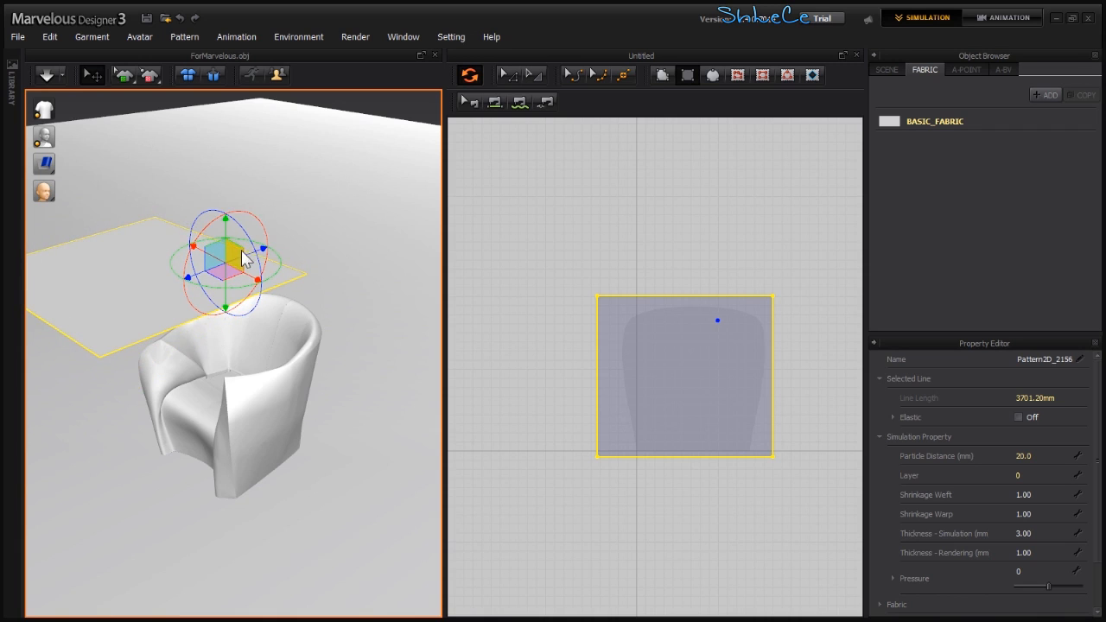
left_click_drag(227, 254, 330, 245)
right_click_drag(338, 242, 309, 309)
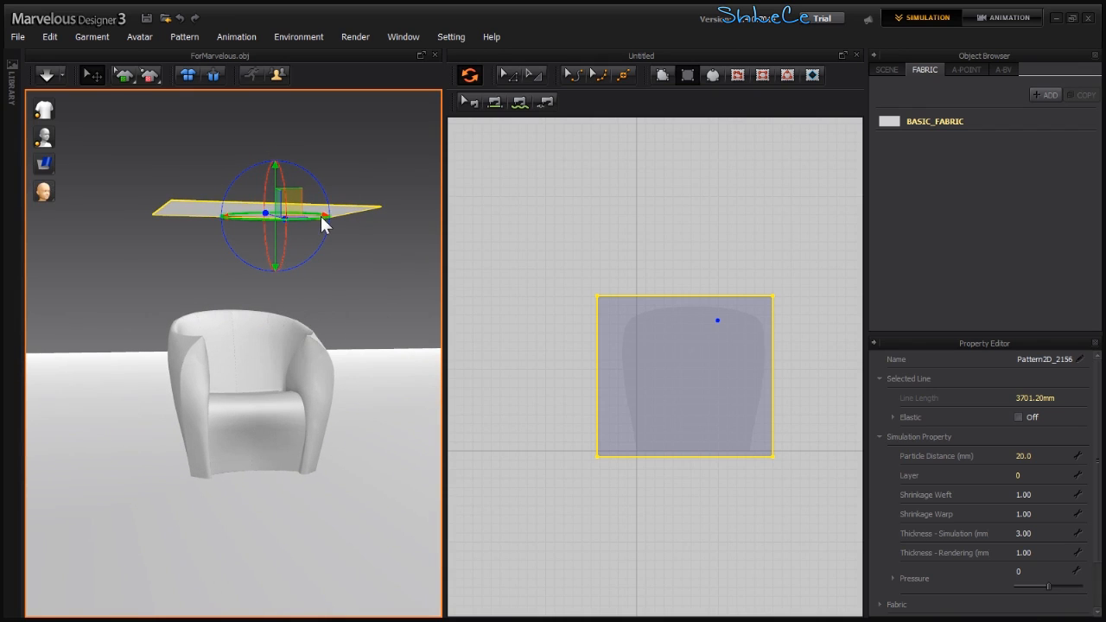
right_click_drag(323, 226, 311, 308)
- Run the simulation briefly to drop the cloth onto the chair
key("space")
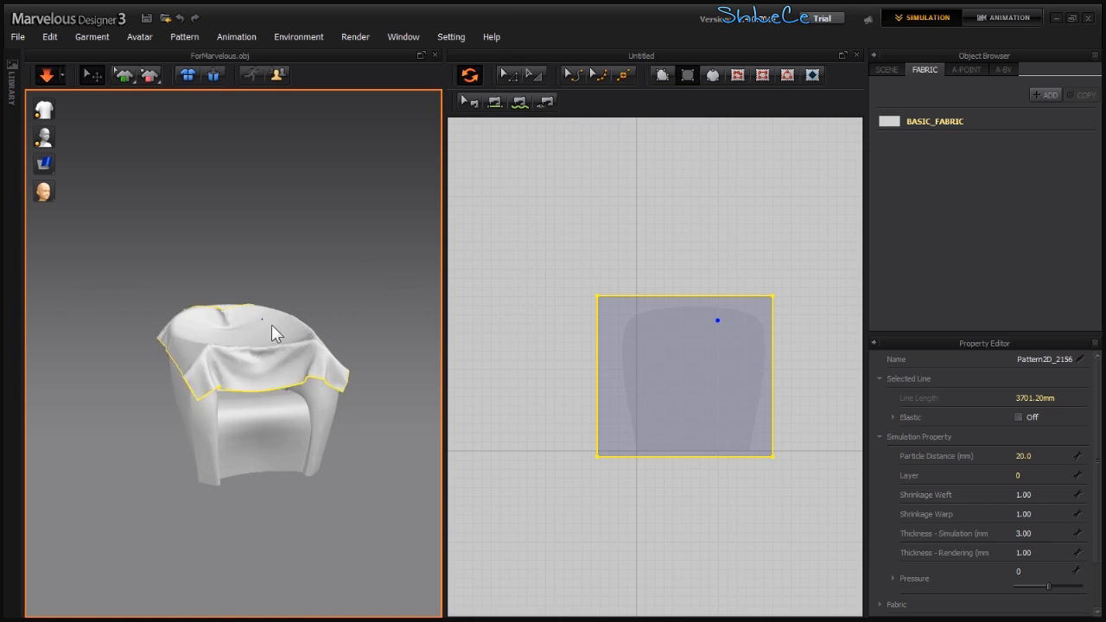
key("space")
- Enlarge the pattern by extending its top edge upward, then resume the simulation
right_click_drag(614, 357, 547, 344)
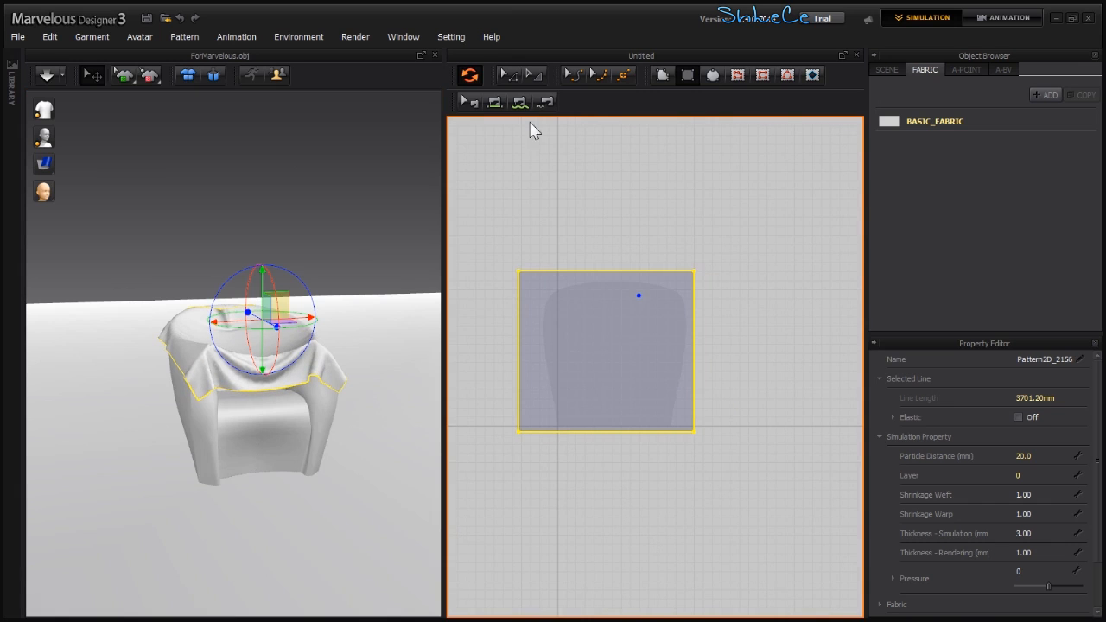
left_click(533, 77)
left_click_drag(706, 254, 811, 179)
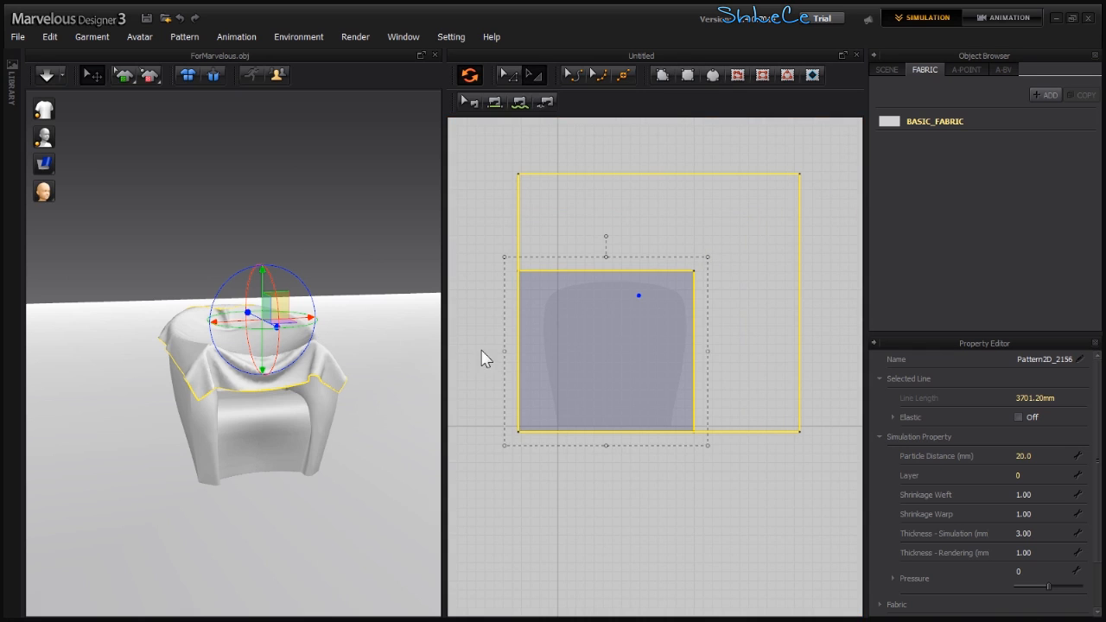
left_click(337, 313)
key("space")
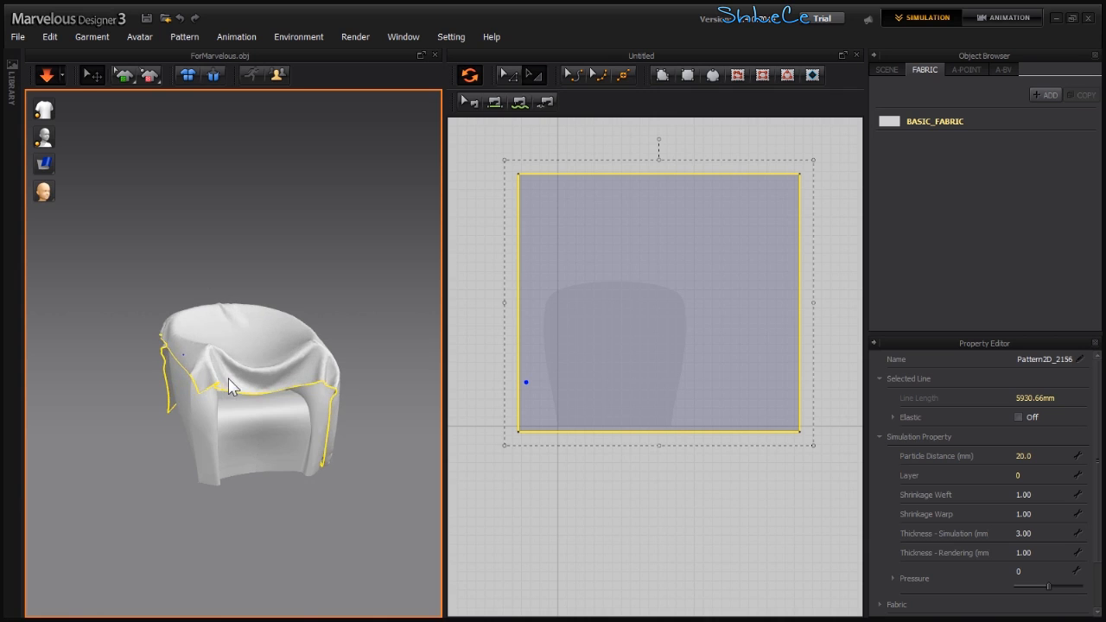
- Widen the pattern by extending its right edge and simulate the drape again
right_click_drag(281, 374, 389, 391)
key("space")
middle_click_drag(575, 362, 657, 357)
left_click_drag(589, 298, 562, 255)
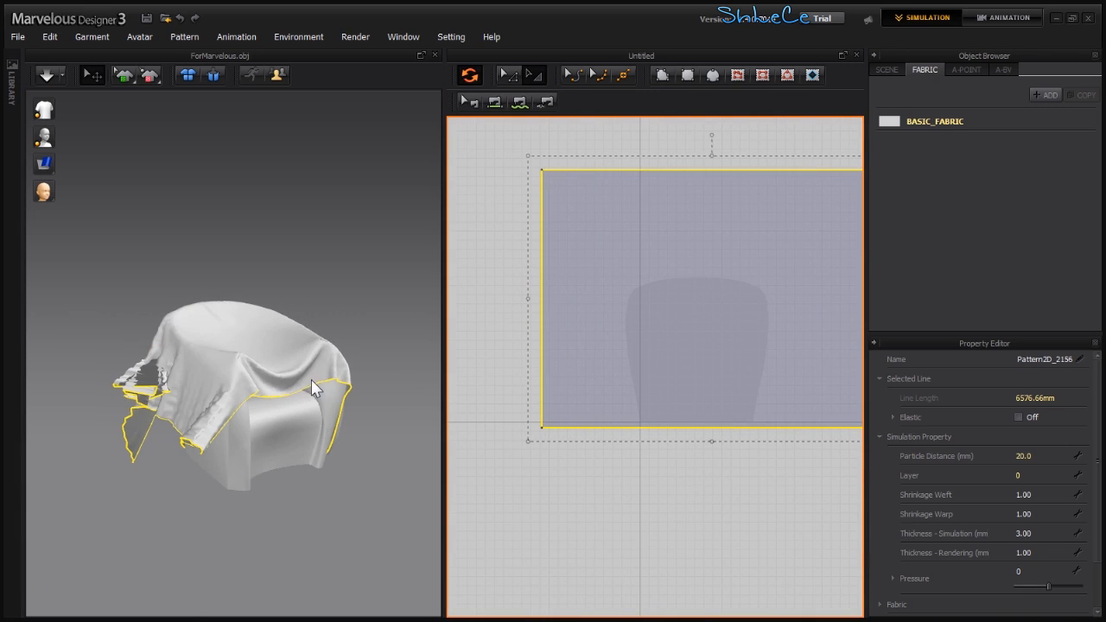
key("space")
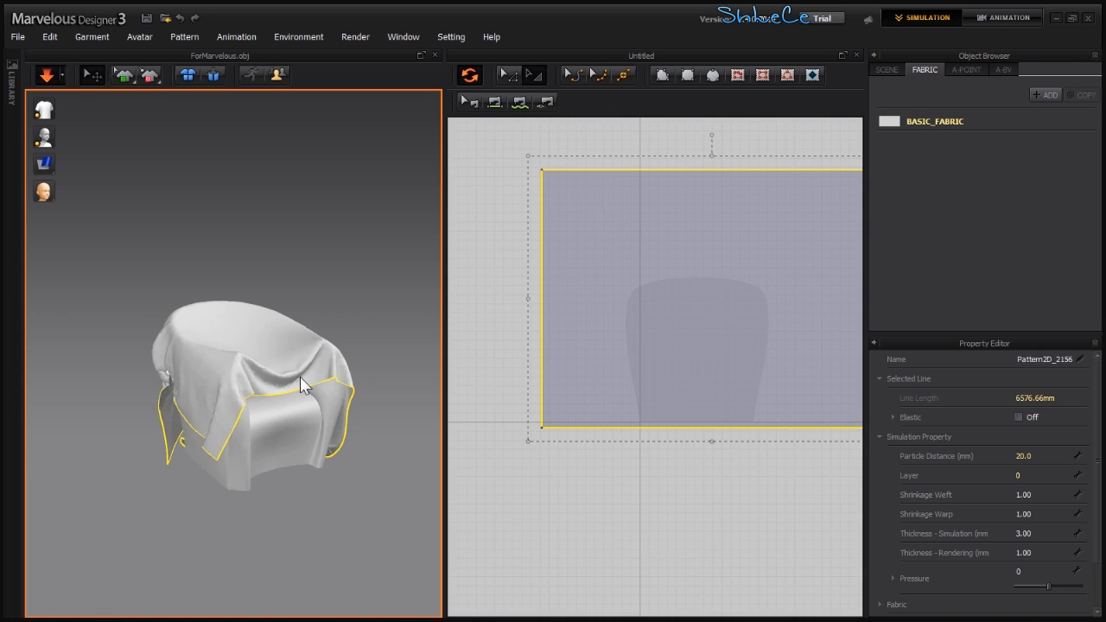
key("space")
- Set the pattern's Particle Distance to 30 and resume the simulation
middle_click_drag(332, 397, 307, 392)
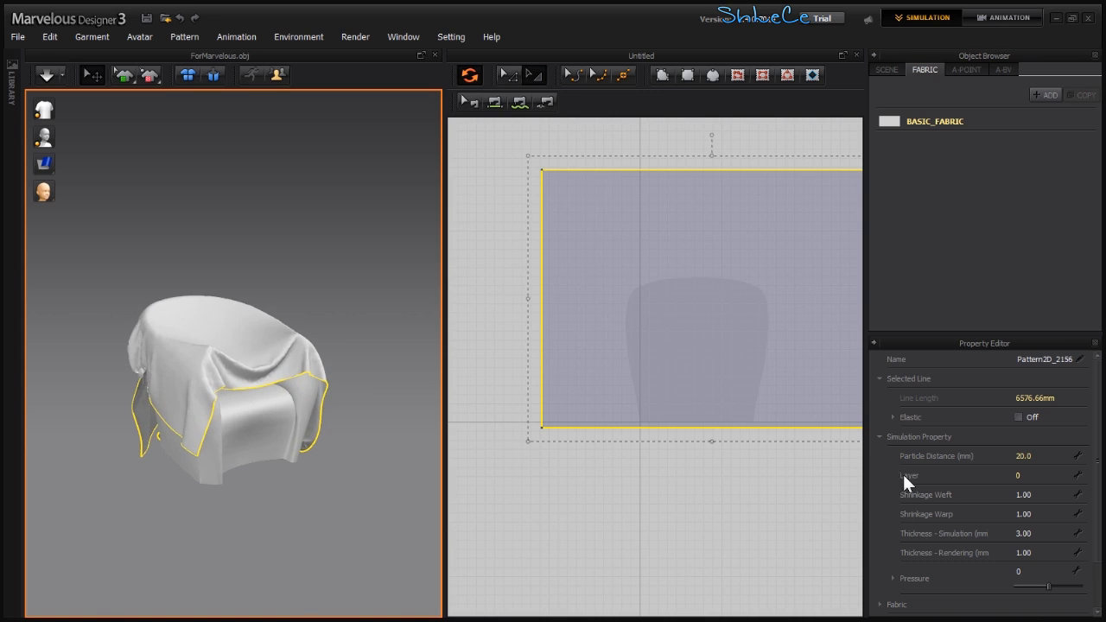
left_click(1038, 457)
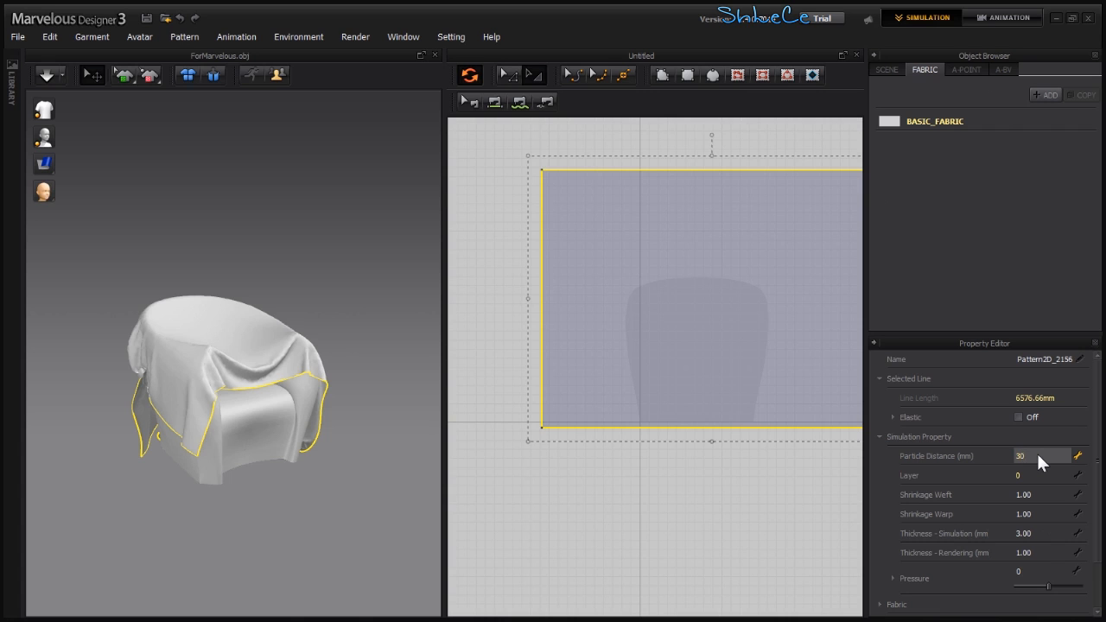
key("Return")
key("space")
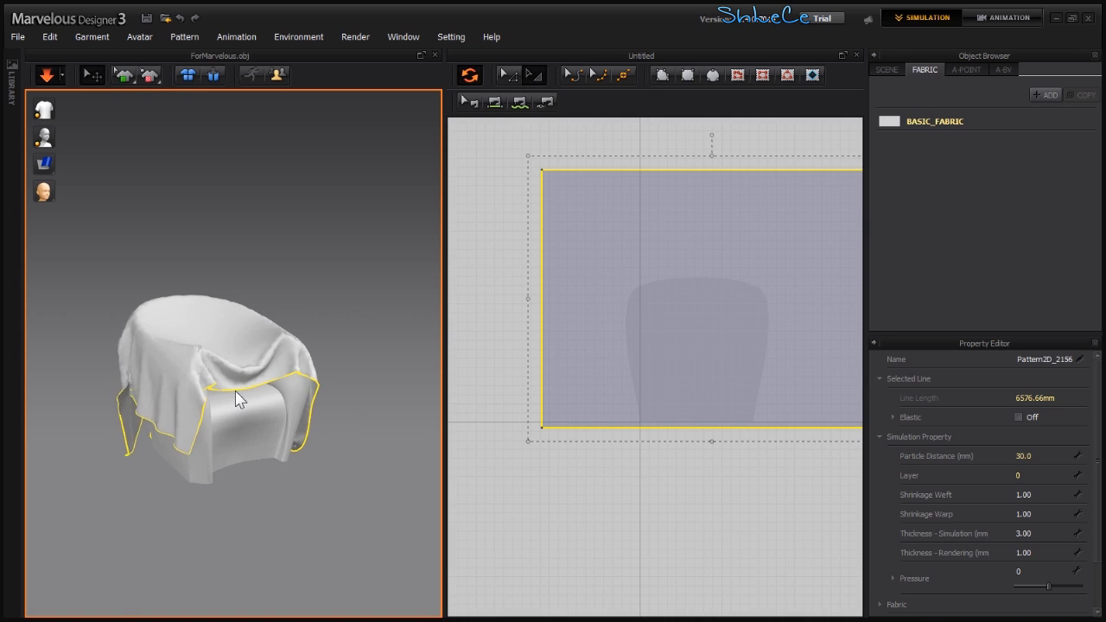
- Lengthen the pattern by pulling its bottom edge downward in stages while simulating the drape
middle_click_drag(729, 362, 660, 405)
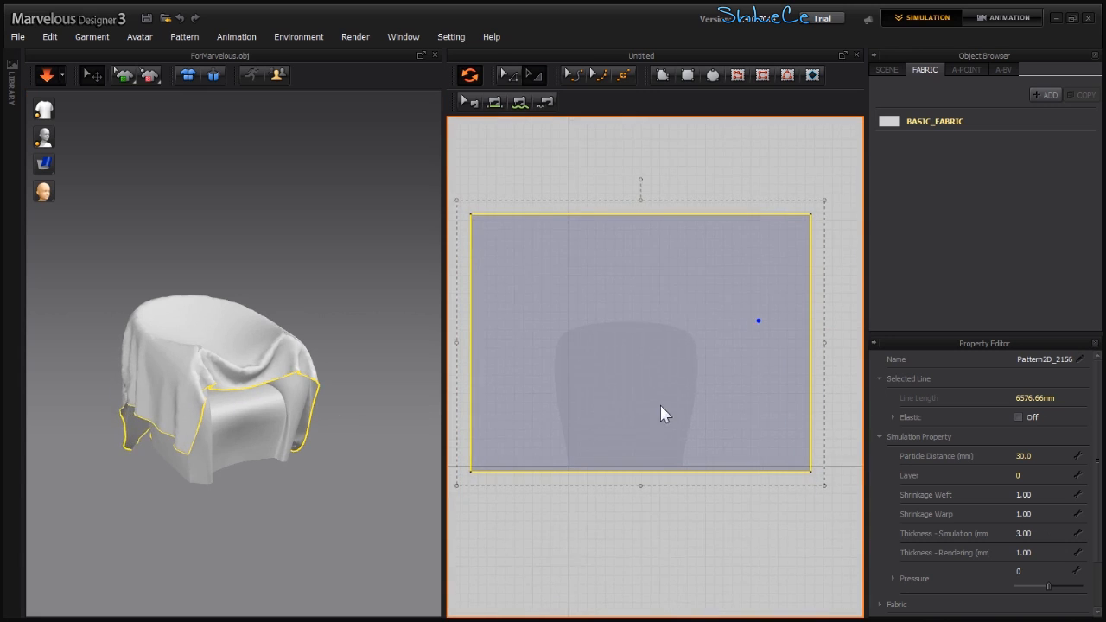
left_click(346, 273)
left_click(269, 368)
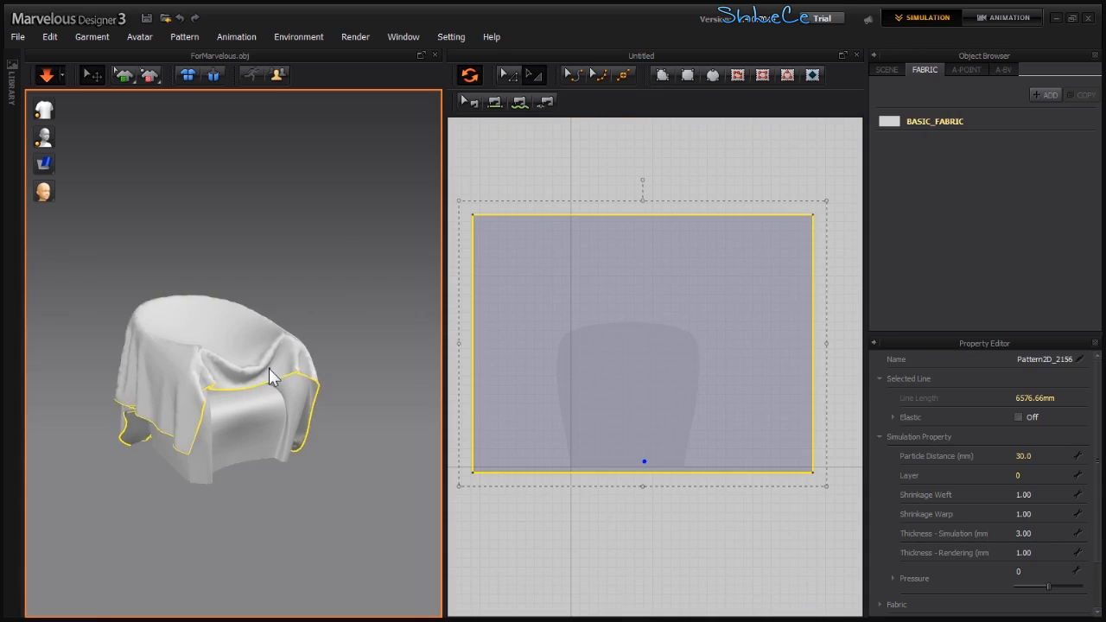
left_click(652, 510)
left_click(641, 473)
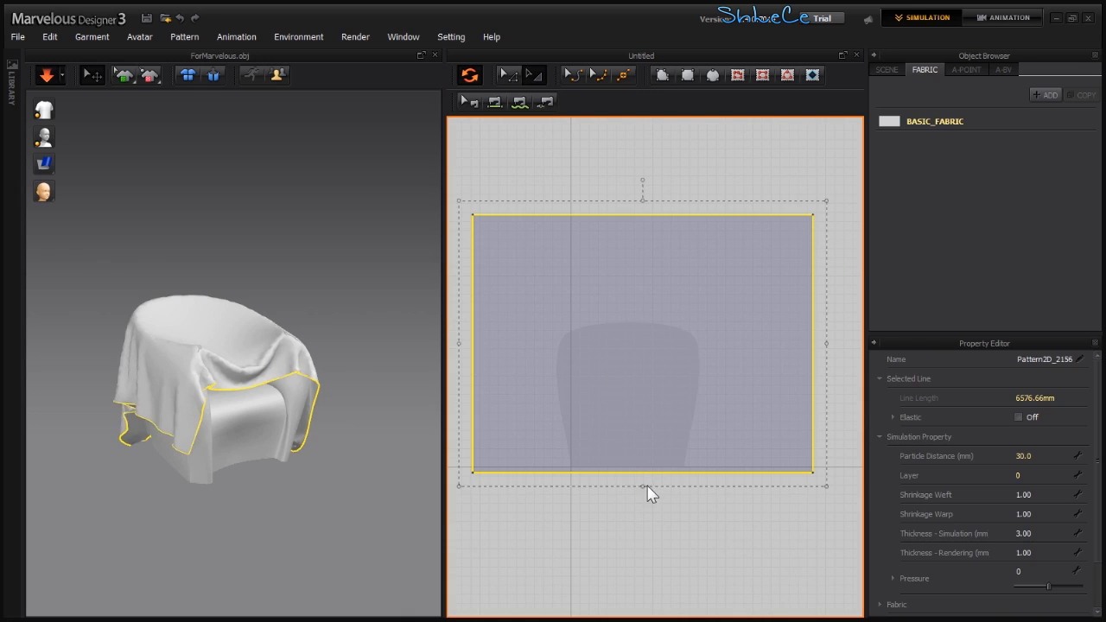
left_click_drag(642, 485, 643, 527)
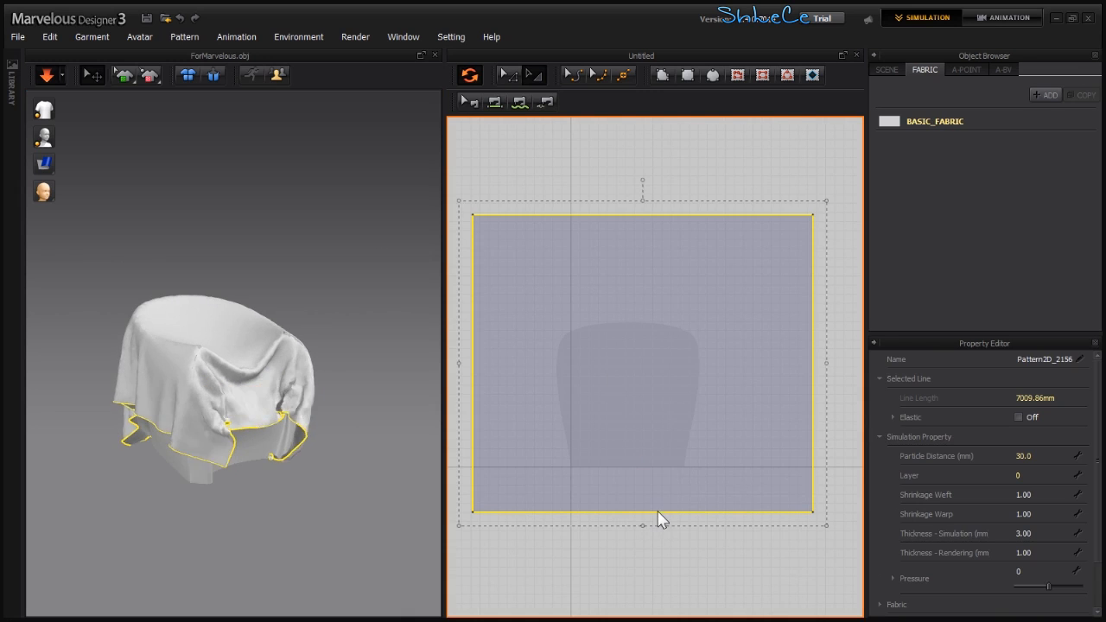
key("space")
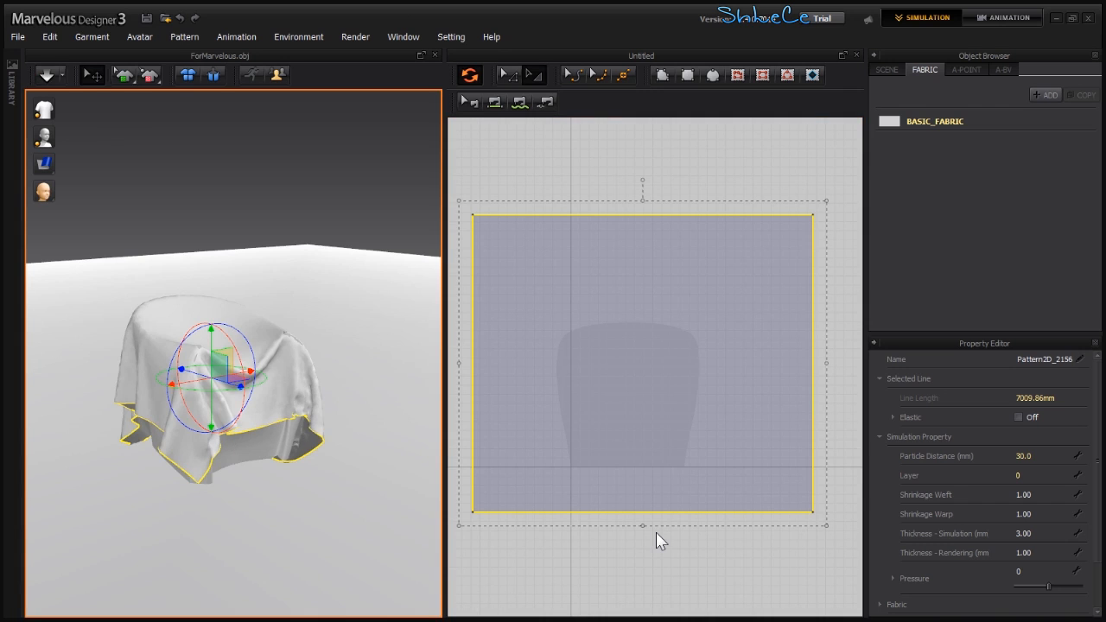
key("space")
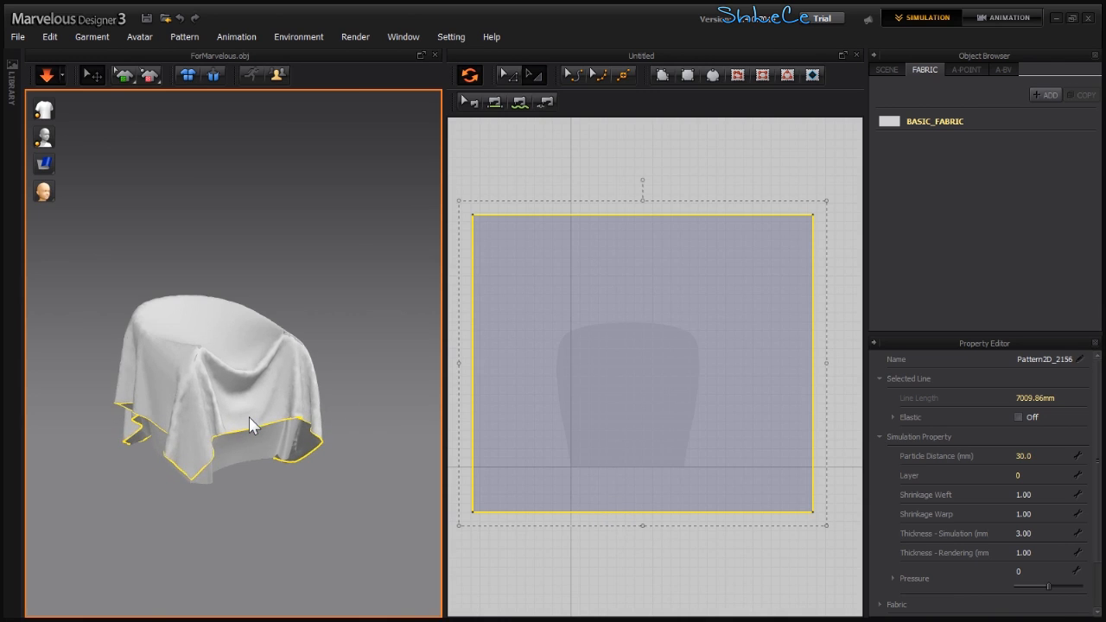
left_click_drag(641, 526, 640, 541)
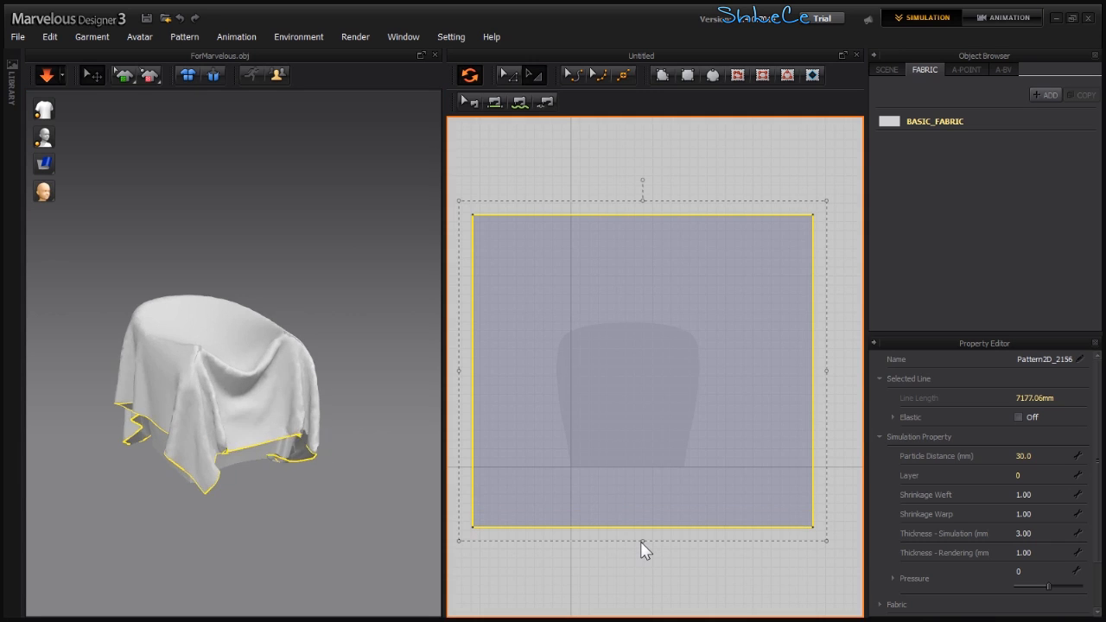
left_click_drag(638, 538, 639, 563)
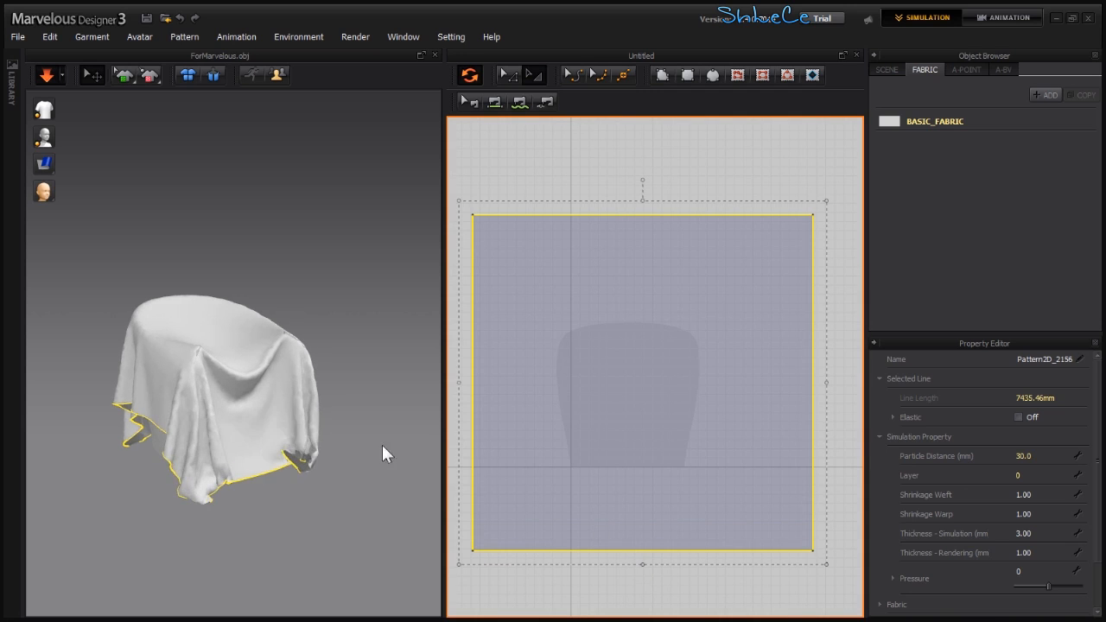
- Pause the simulation and turn off Ground Collision in the scene's Simulation Property
key("space")
right_click_drag(299, 420, 234, 425)
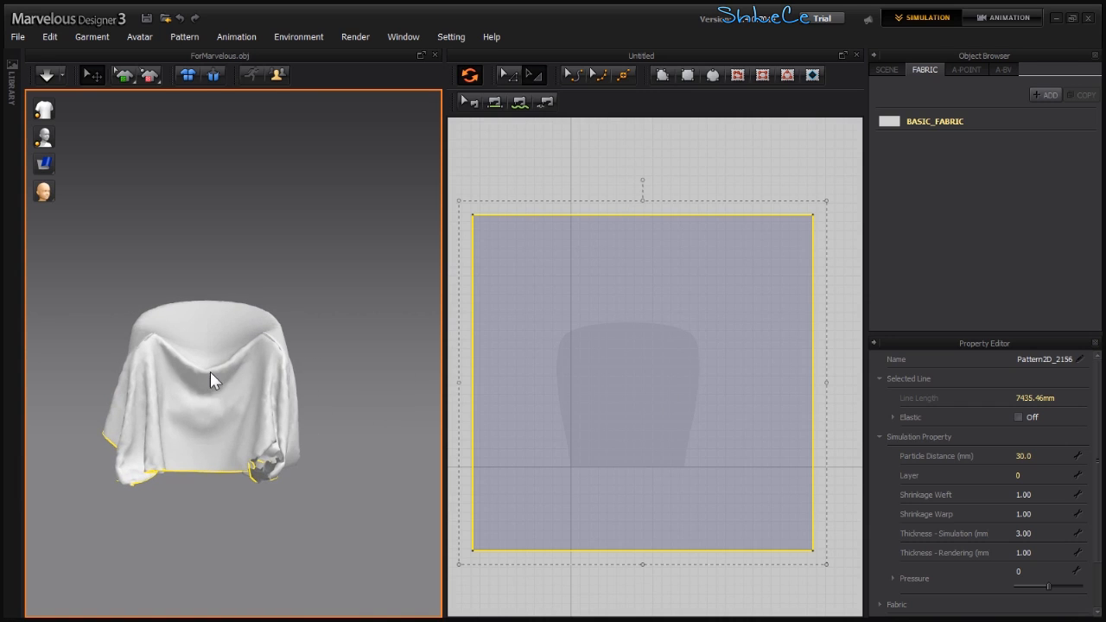
left_click(886, 69)
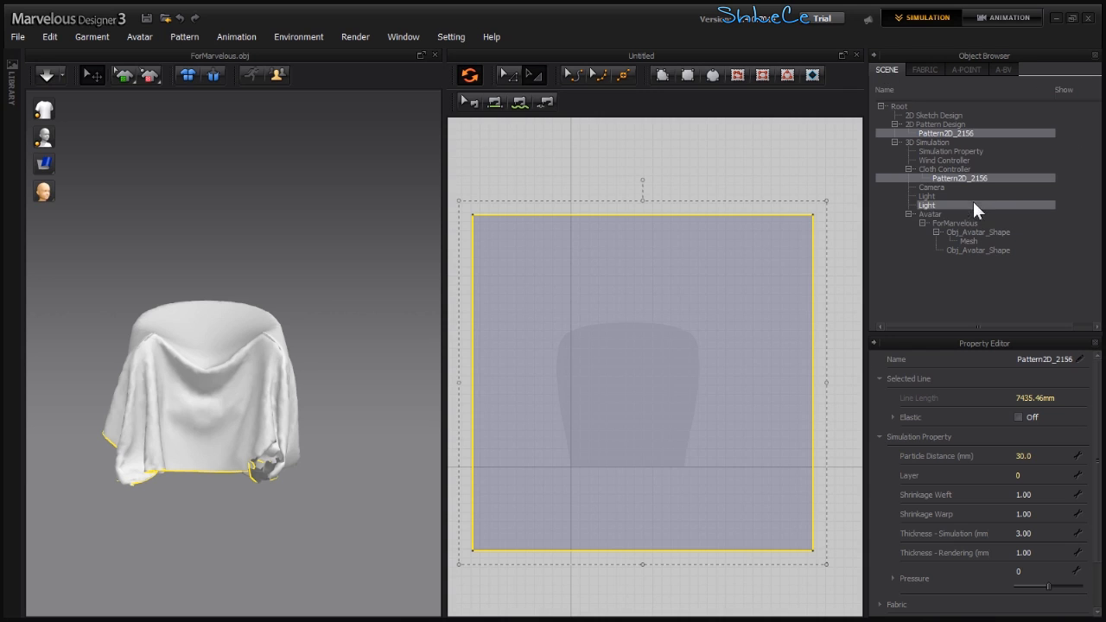
left_click(964, 153)
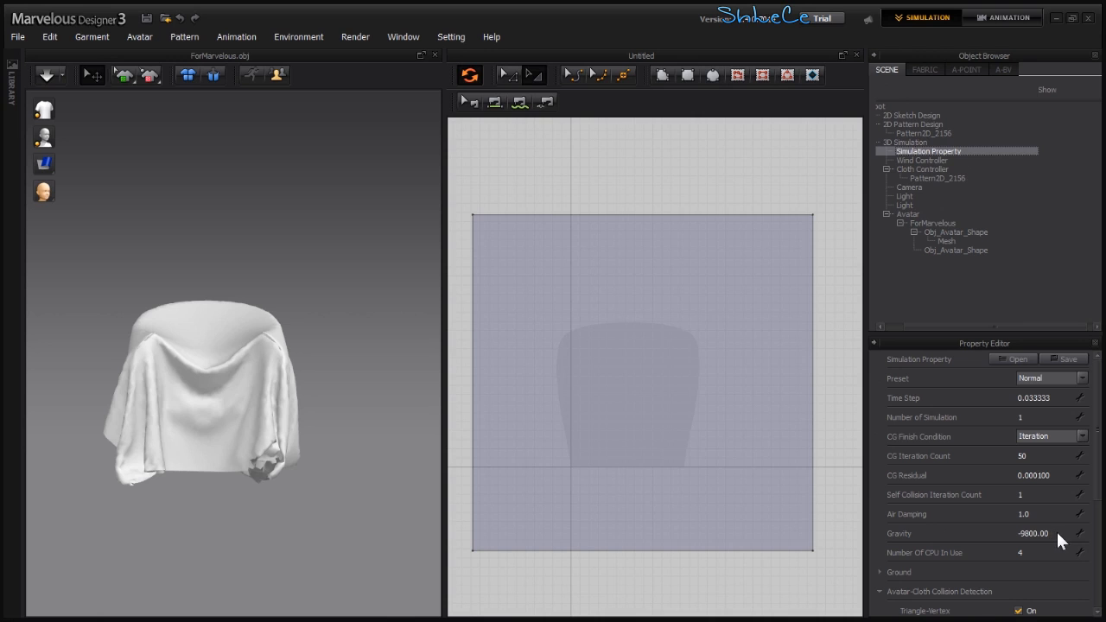
left_click(880, 570)
scroll(960, 536, "down", 2)
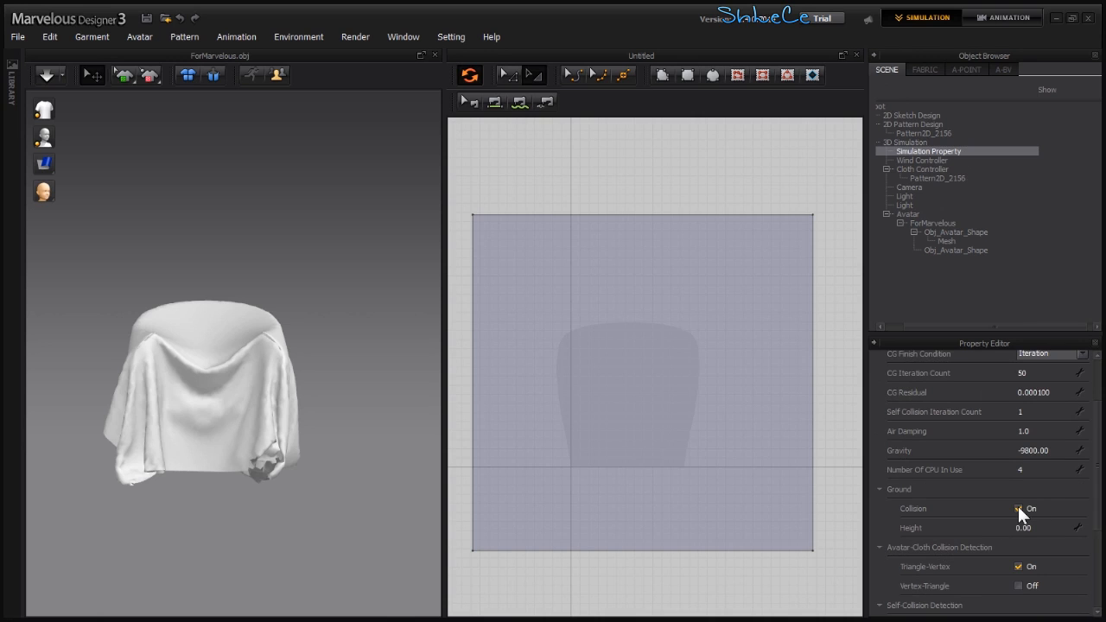
left_click(1019, 509)
left_click(318, 360)
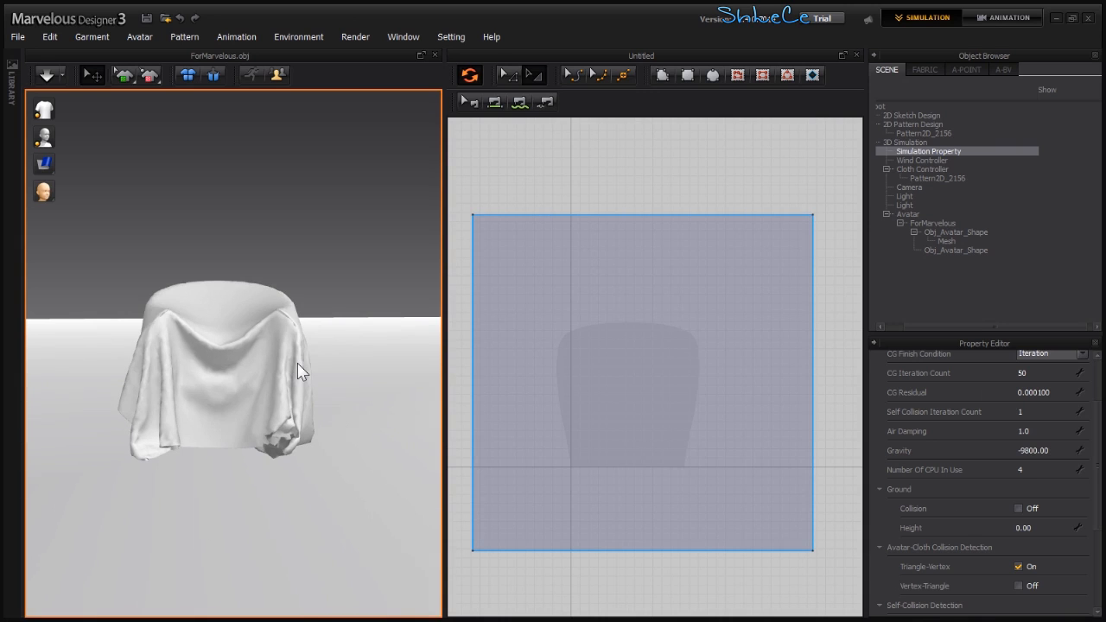
- Resume the simulation and widen the pattern by extending its left edge outward in two stages
key("space")
right_click_drag(203, 437, 269, 365)
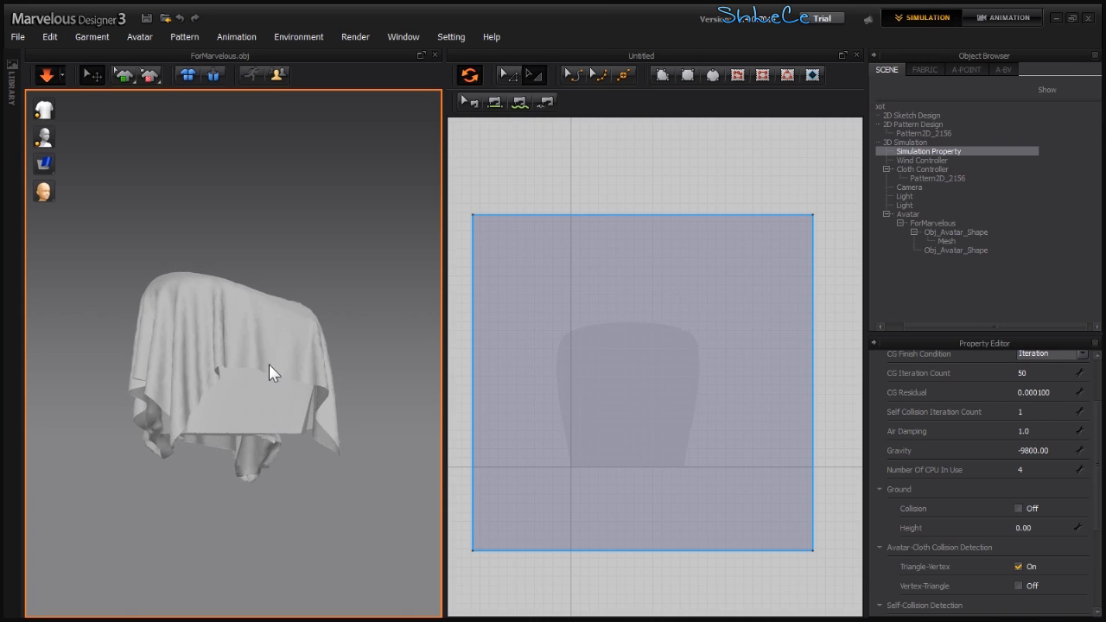
left_click(269, 365)
right_click_drag(460, 394, 560, 364)
left_click_drag(558, 355, 526, 355)
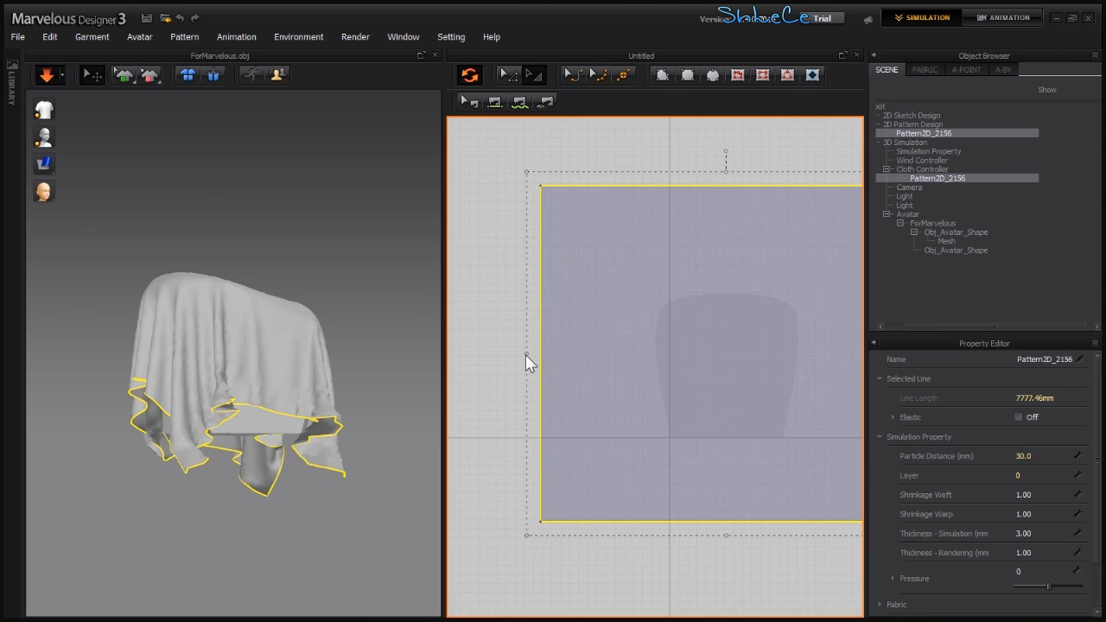
right_click_drag(210, 369, 244, 337)
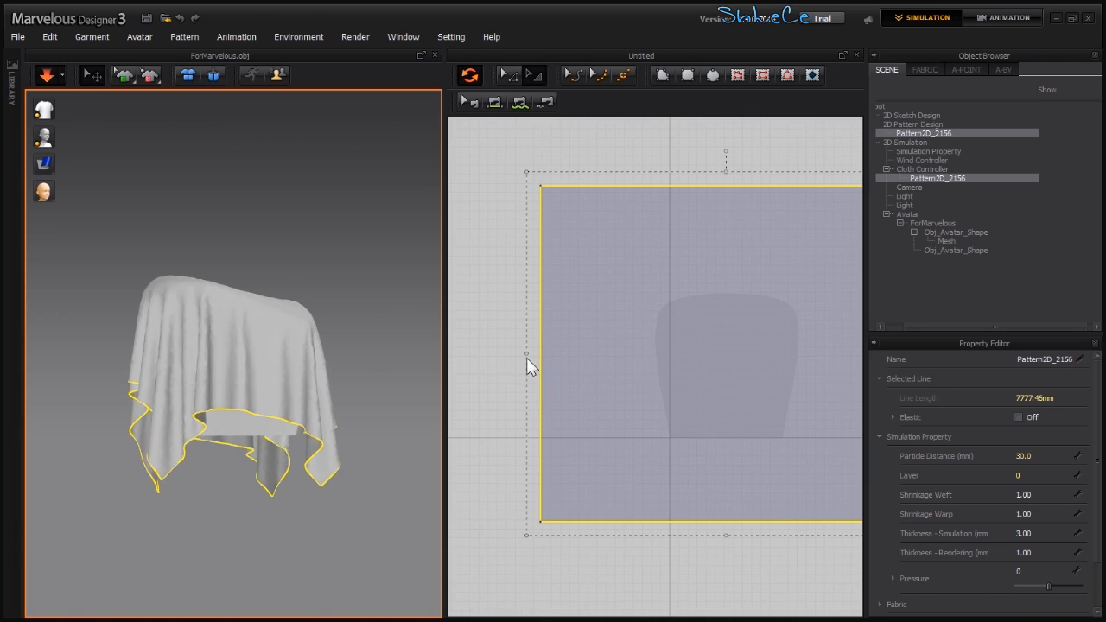
mouse_move(526, 358)
left_mouse_down()
mouse_move(507, 355)
mouse_move(519, 356)
left_mouse_up()
scroll(484, 363, "down", 5)
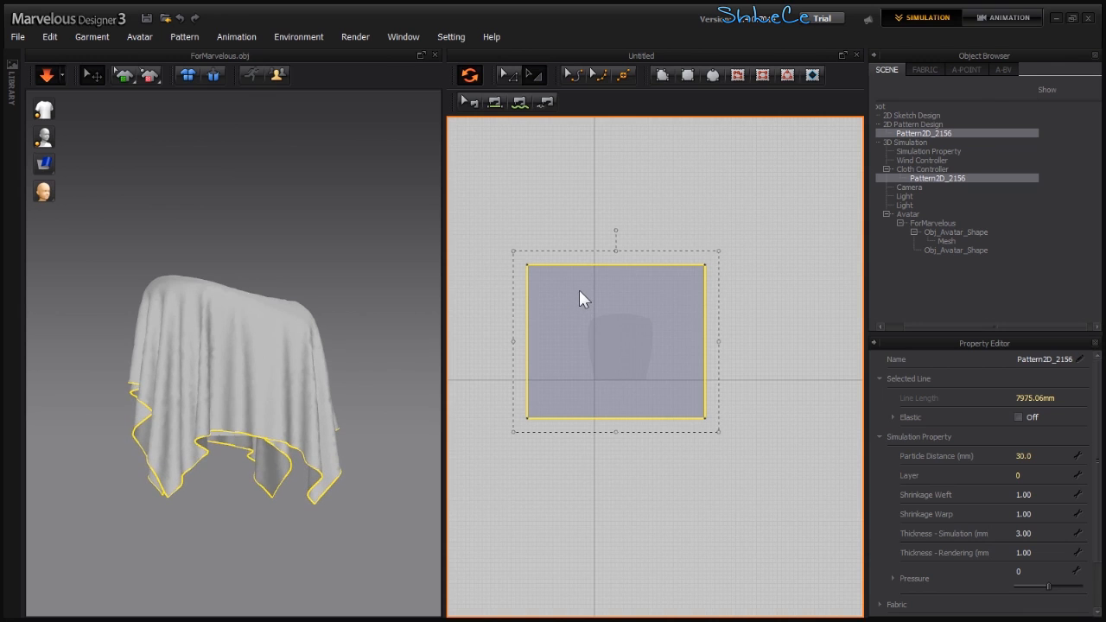
- Stop the simulation, turn Elastic on for the pattern's selected outline, and resume simulating
key("space")
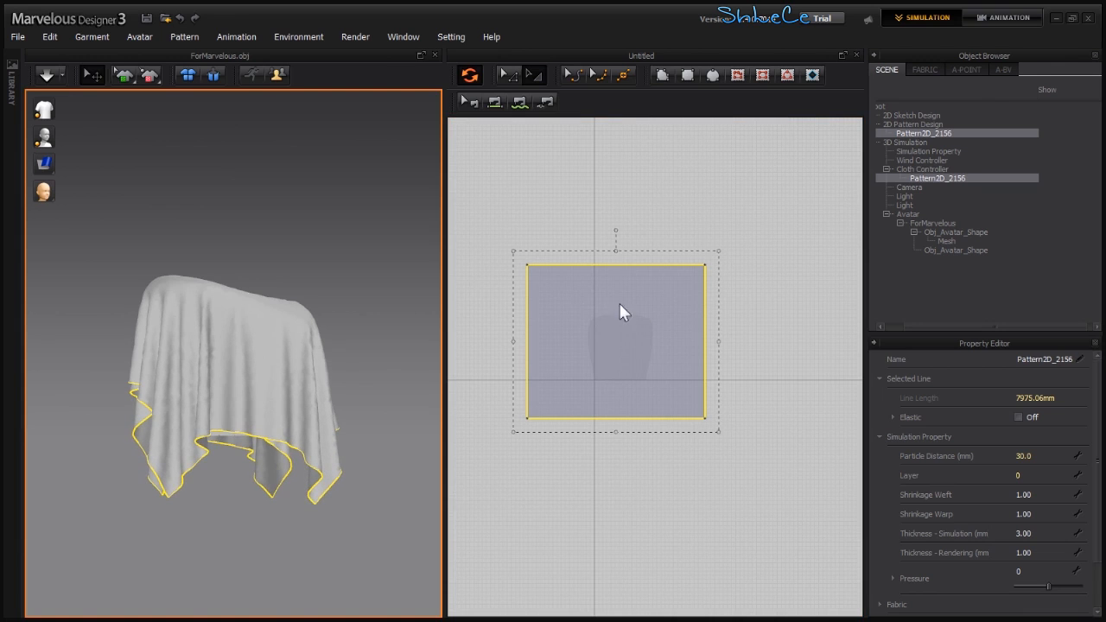
left_click(940, 142)
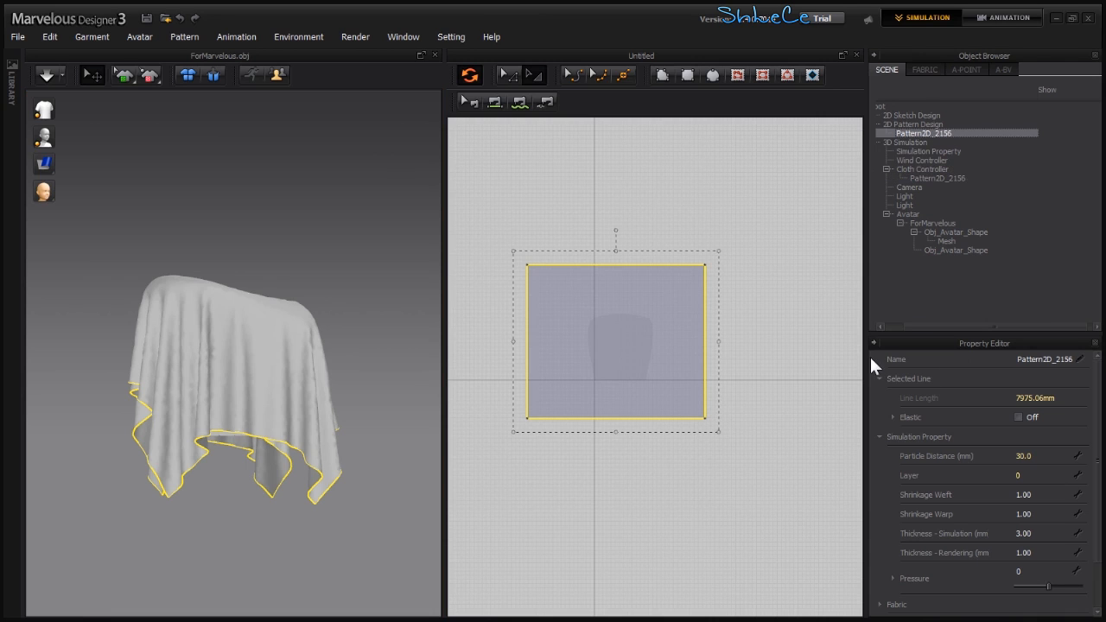
left_click(1019, 418)
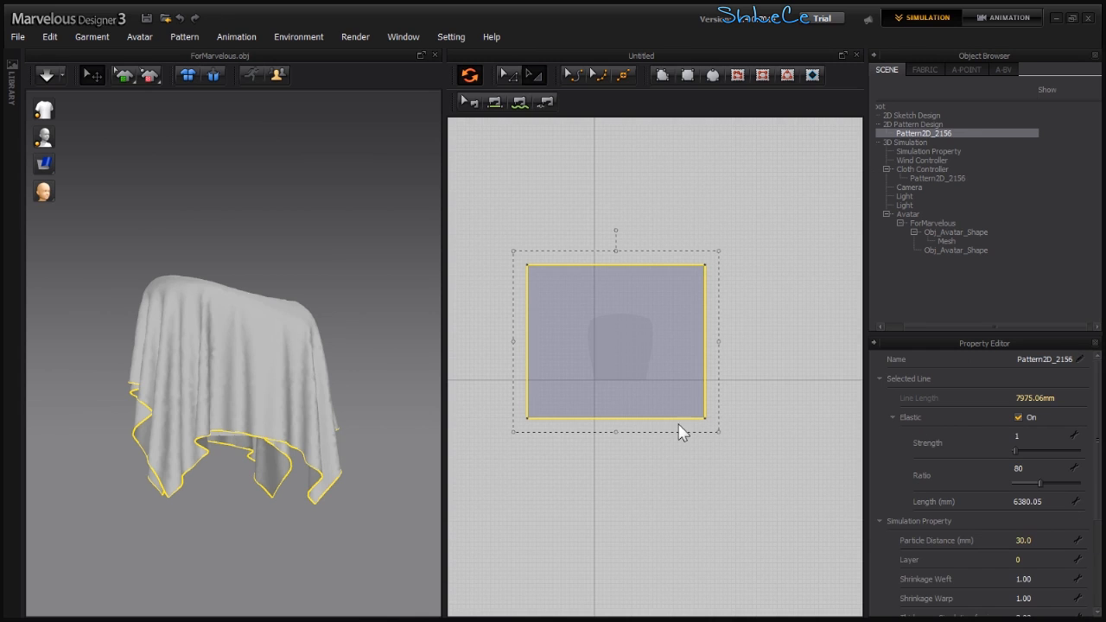
key("space")
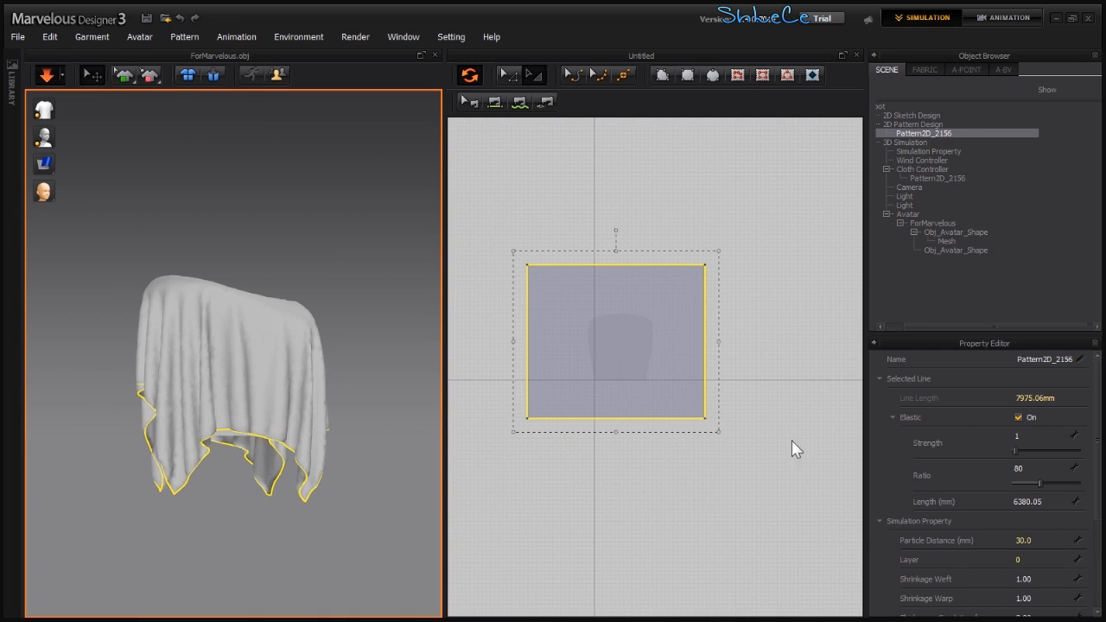
- Set the elastic line's Strength to 5 and Ratio to 25 while the drape simulates
left_click(1018, 451)
left_click_drag(1021, 452, 1023, 488)
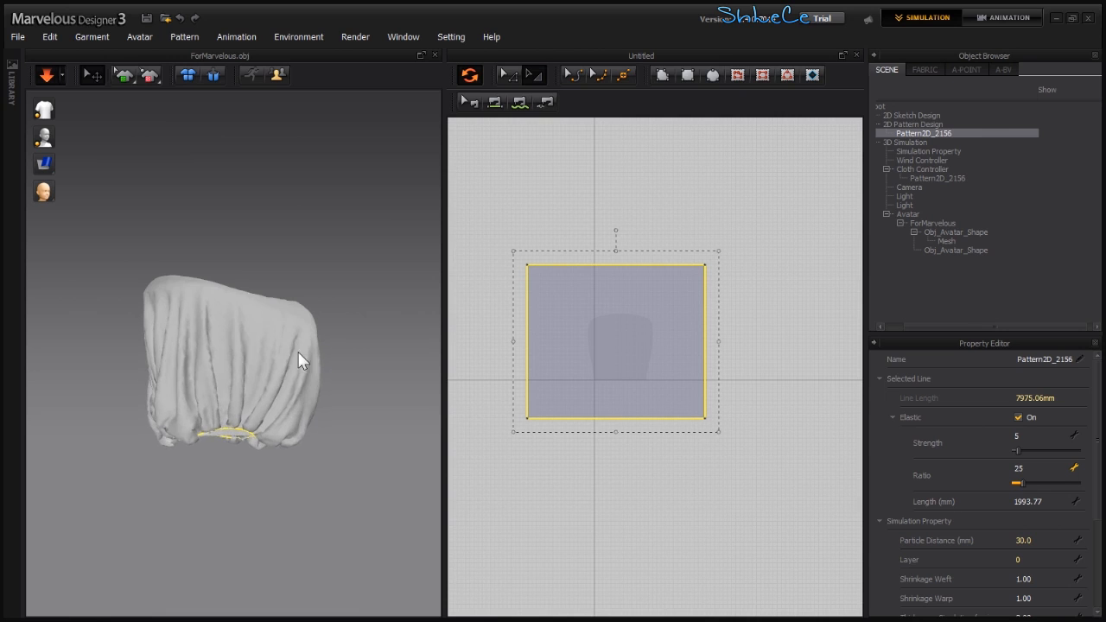
right_click_drag(155, 395, 84, 403)
scroll(206, 434, "up", 2)
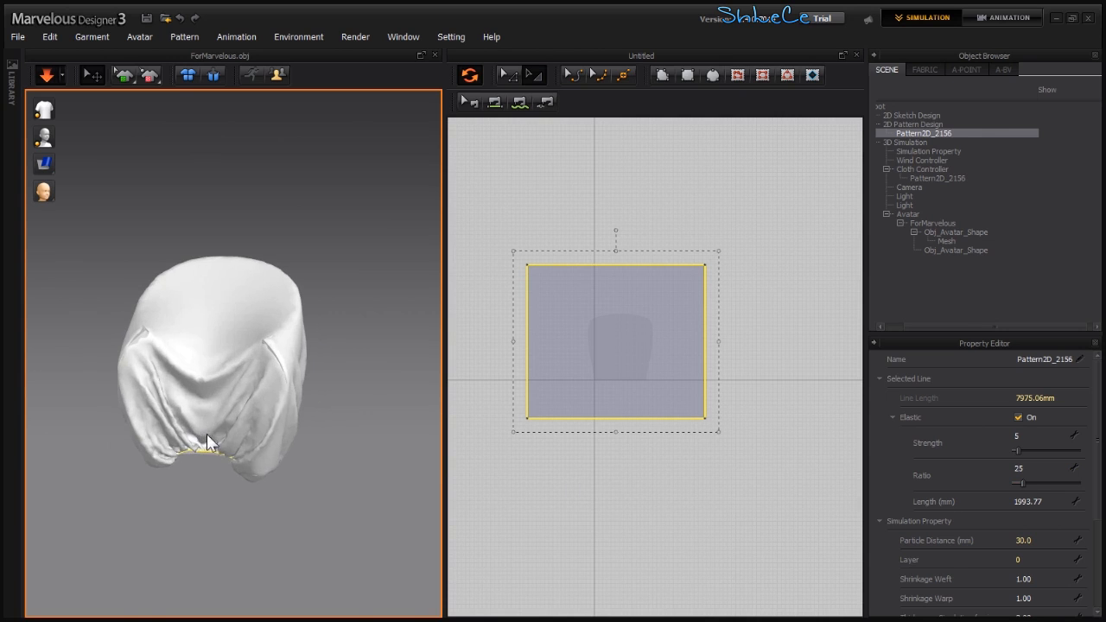
right_click_drag(219, 418, 241, 286)
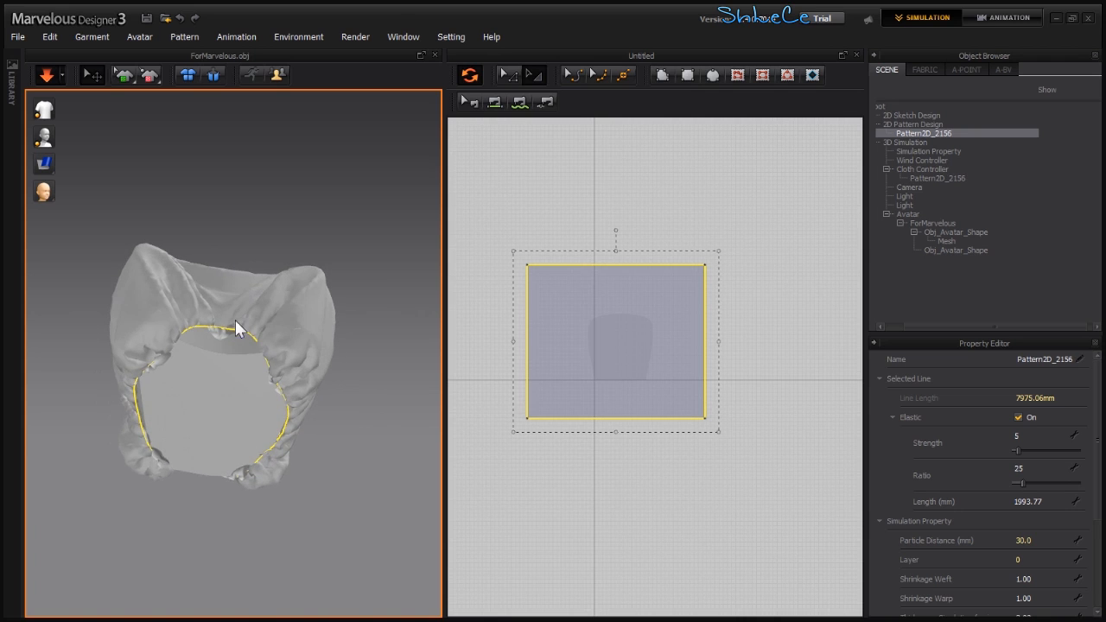
- Extend the pattern's bottom edge slightly and lower the elastic Ratio to 7
left_click(234, 325)
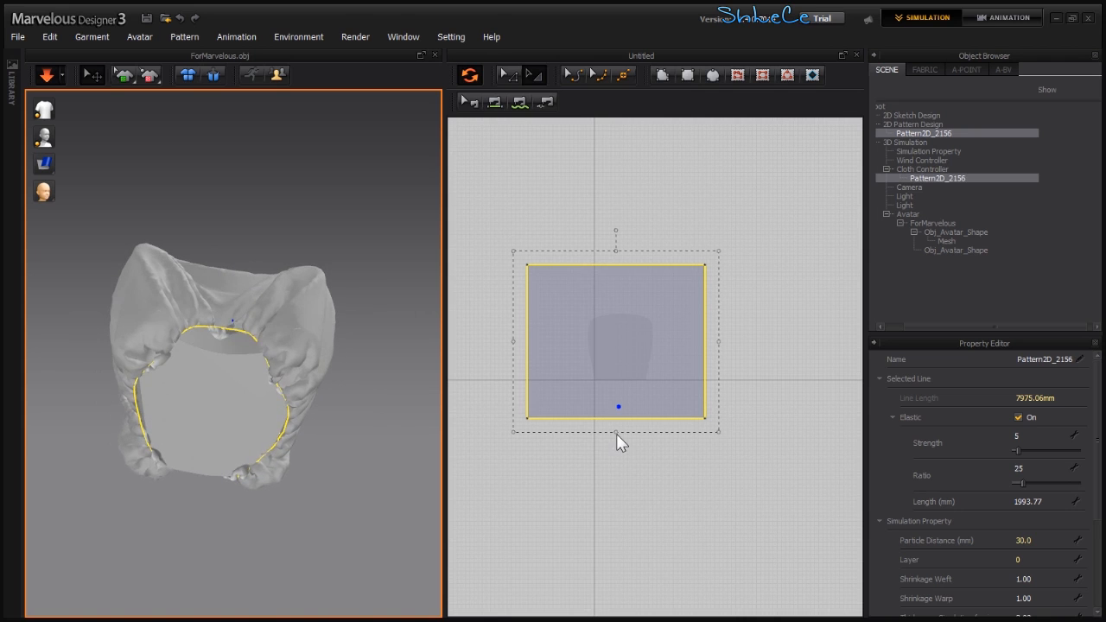
left_click_drag(617, 433, 616, 444)
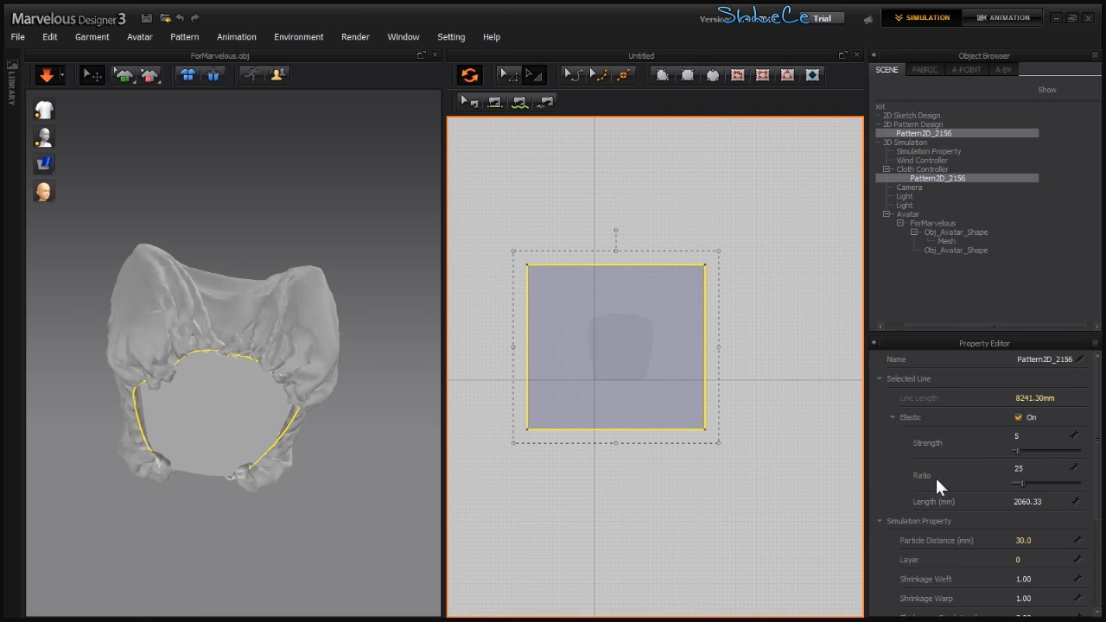
left_click_drag(1025, 484, 1016, 482)
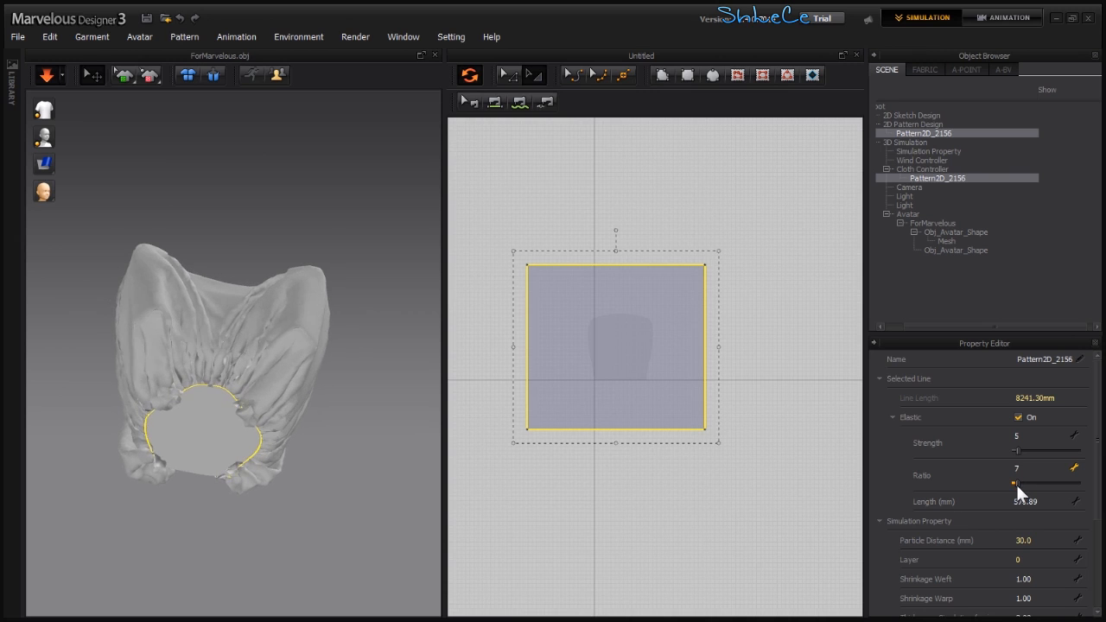
- Extend the pattern's top edge slightly upward while the cloth simulates
right_click_drag(197, 414, 229, 369)
left_click_drag(224, 386, 237, 422)
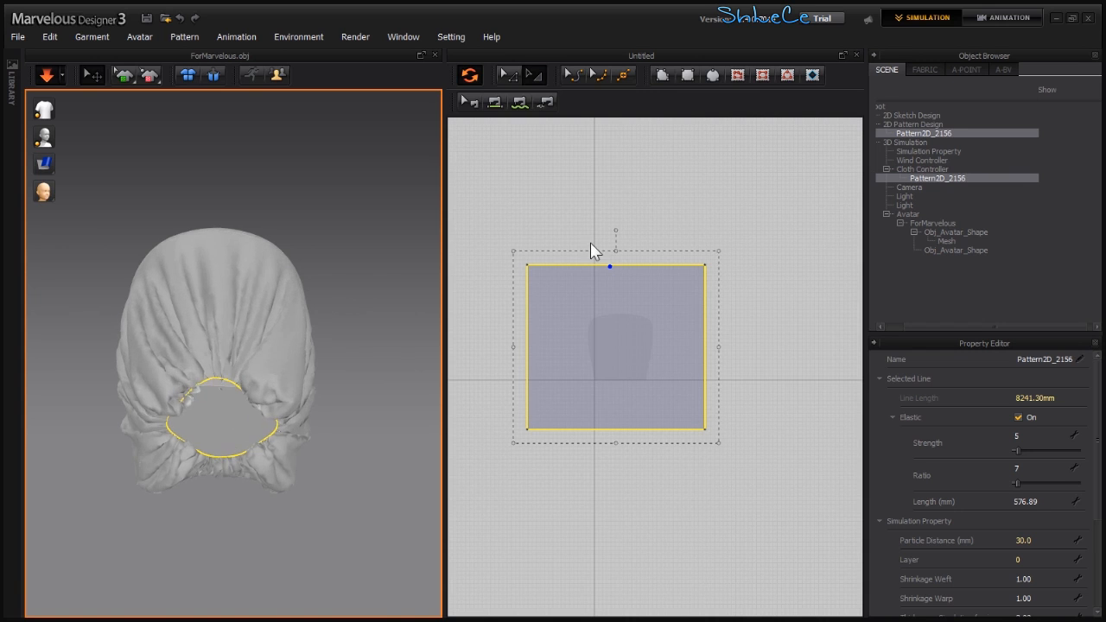
left_click_drag(616, 250, 617, 249)
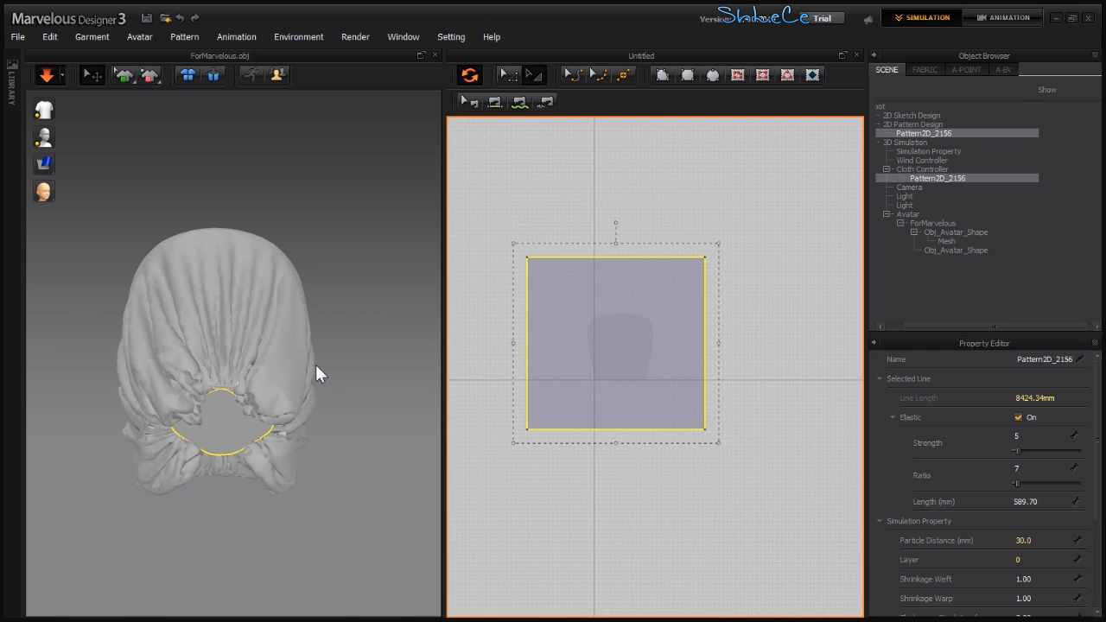
right_click_drag(274, 386, 216, 442)
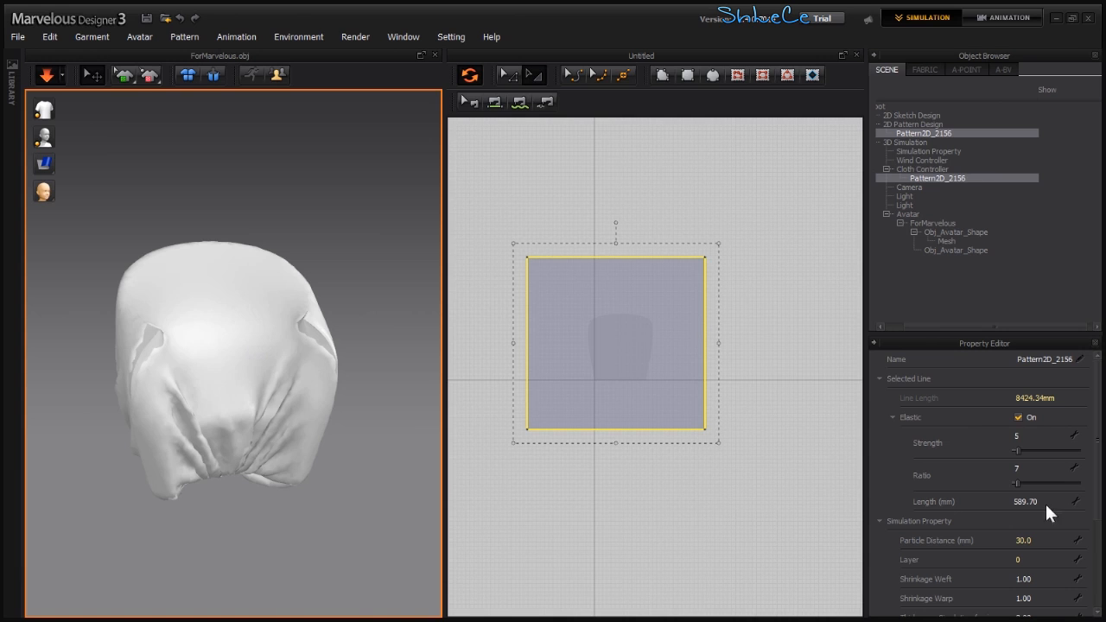
- Raise the elastic Ratio to 61
left_click_drag(1018, 485, 1034, 483)
mouse_move(215, 339)
middle_mouse_down()
mouse_move(237, 429)
mouse_move(223, 354)
middle_mouse_up()
scroll(232, 434, "up", 2)
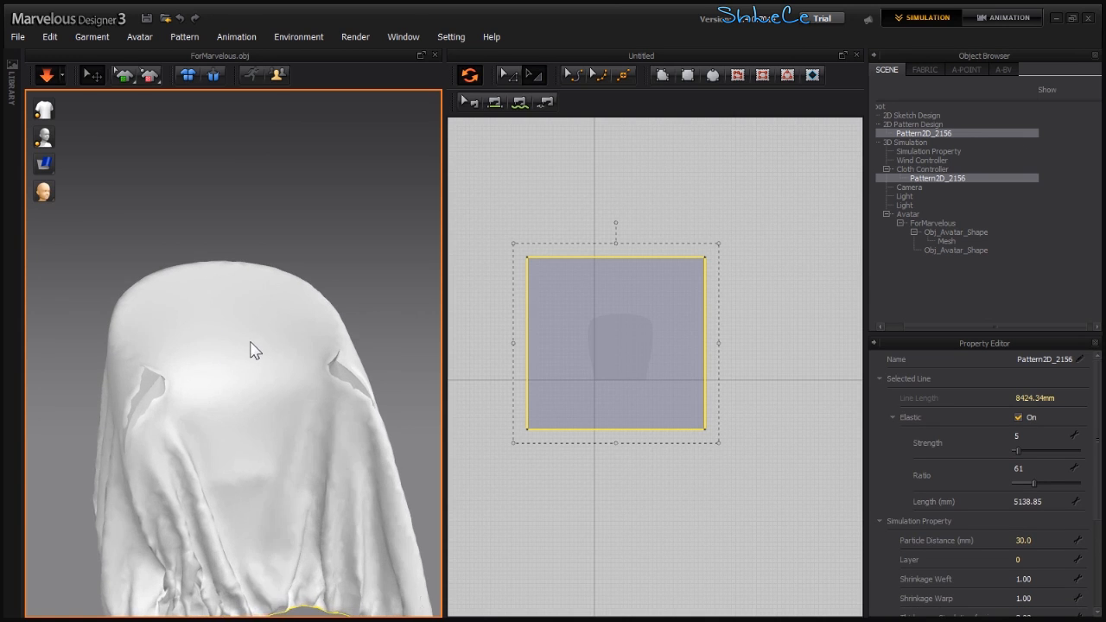
- Pin the cloth at two points on top of the chair
left_click_drag(287, 320, 297, 366)
right_click_drag(271, 387, 240, 410)
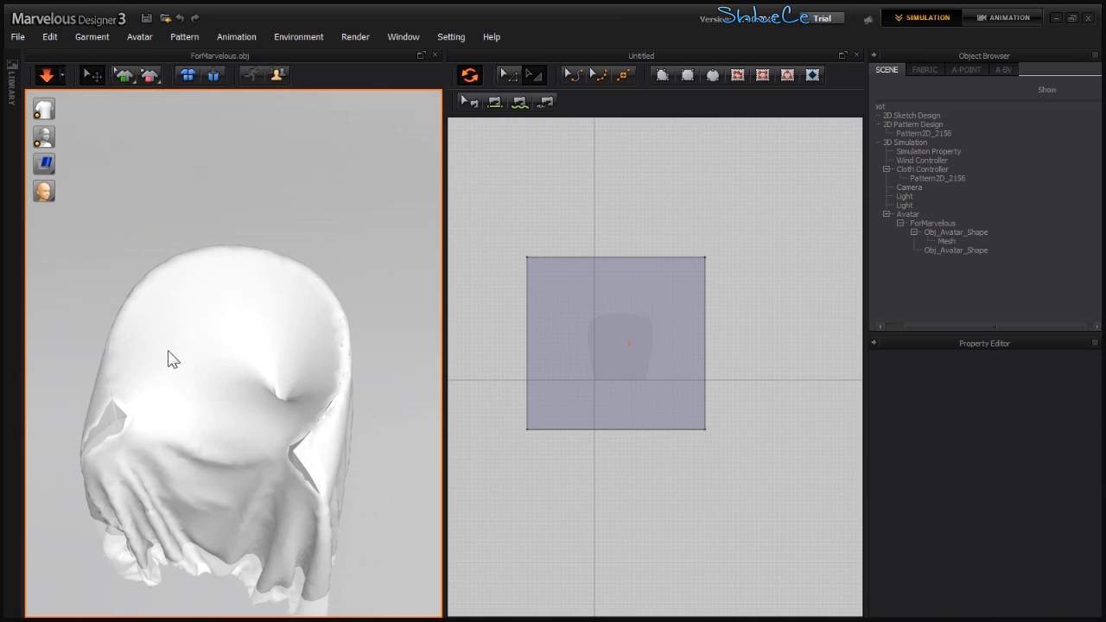
left_click_drag(177, 350, 177, 381)
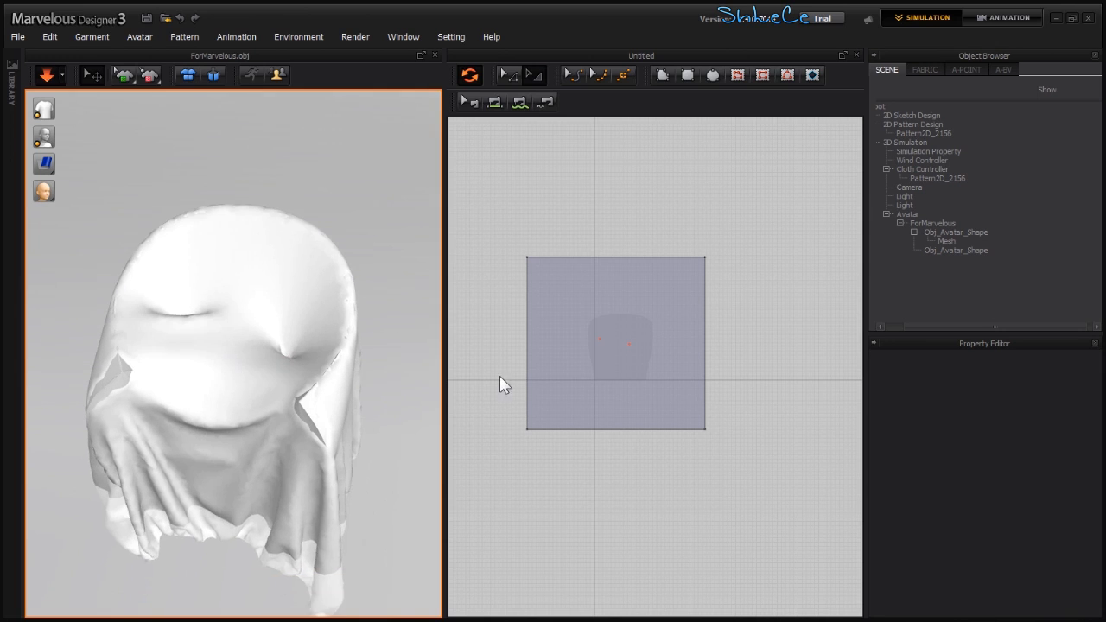
- Select the pattern and turn its edge line's Elastic off
left_click(600, 316)
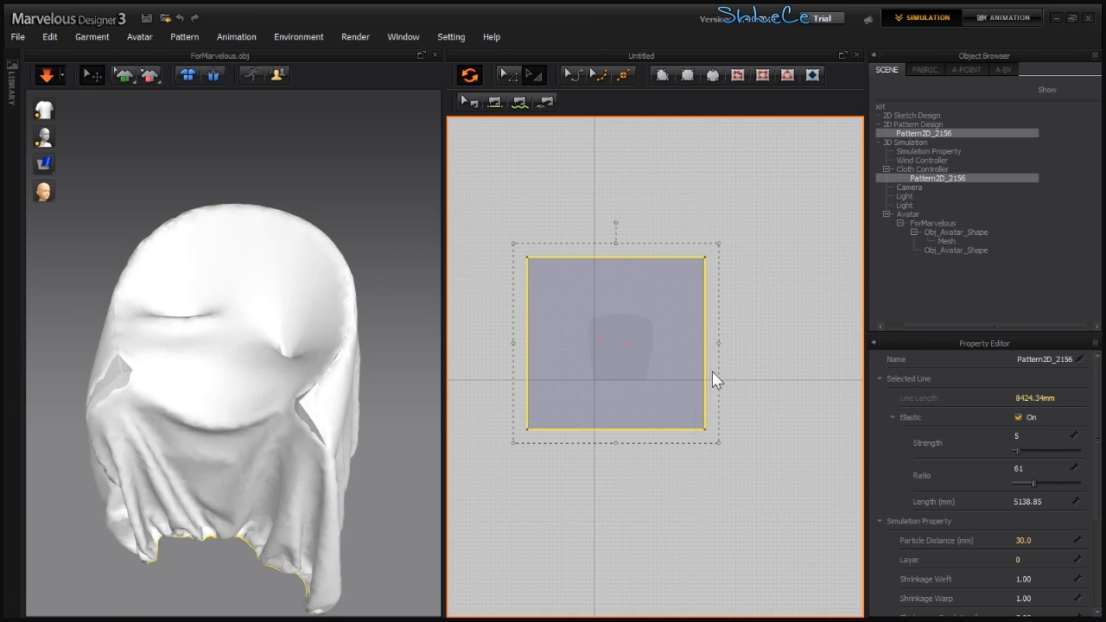
left_click(1029, 416)
right_click_drag(208, 357, 326, 375)
- Add two more pins to the cloth over the chair seat
key("w")
left_click_drag(218, 408, 216, 440)
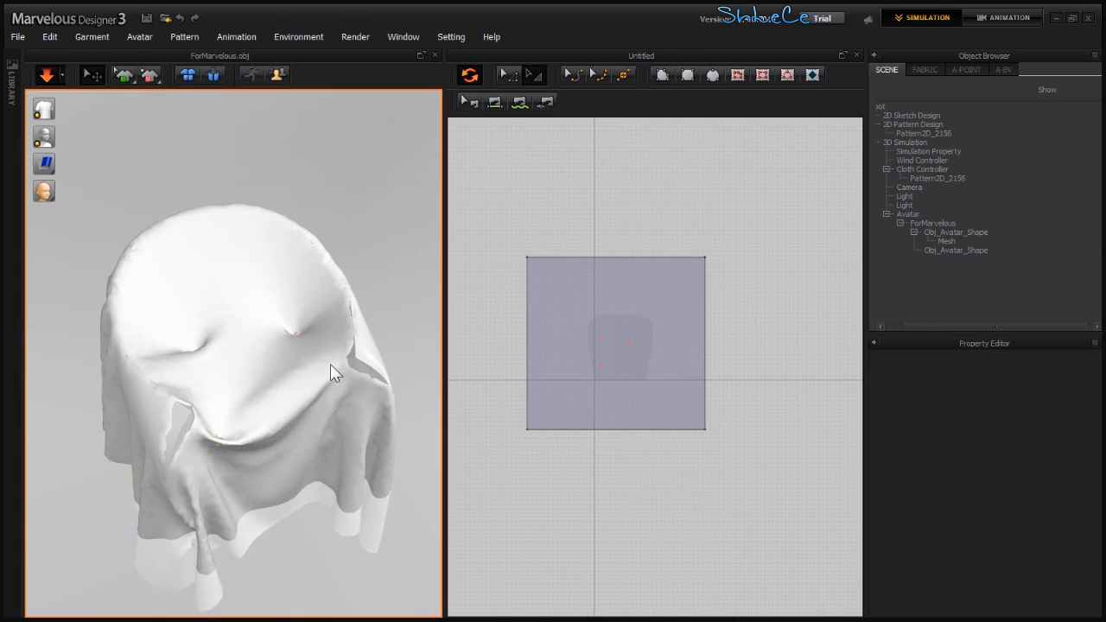
key("w")
left_click_drag(315, 377, 321, 412)
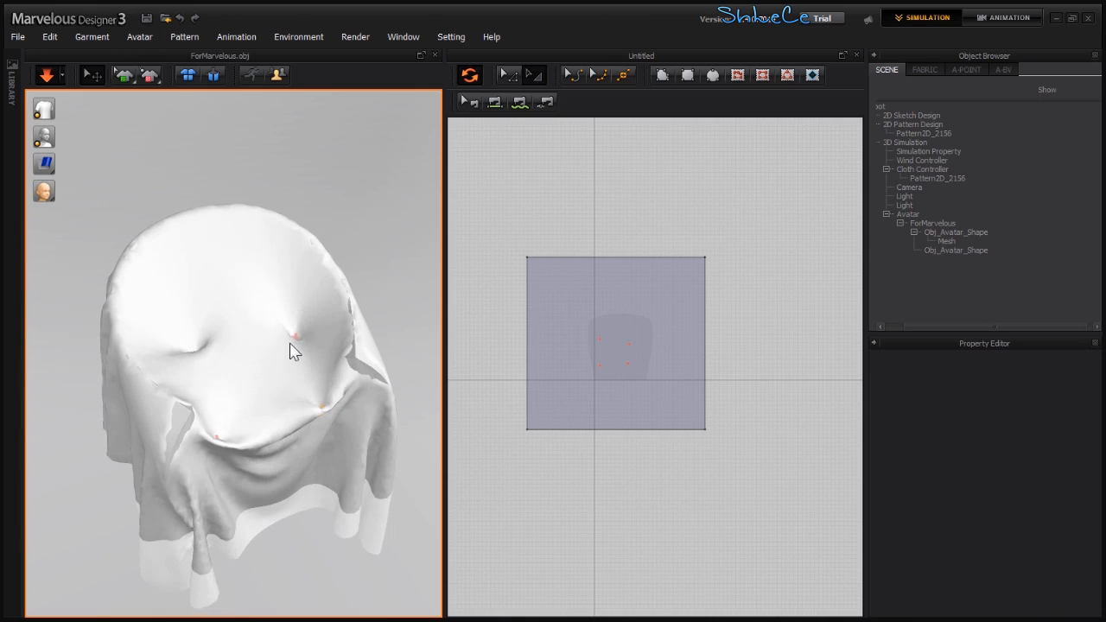
left_click_drag(290, 324, 277, 383)
- Select the pins and move them with the gizmo to push the cloth down into the seat
left_click(185, 375)
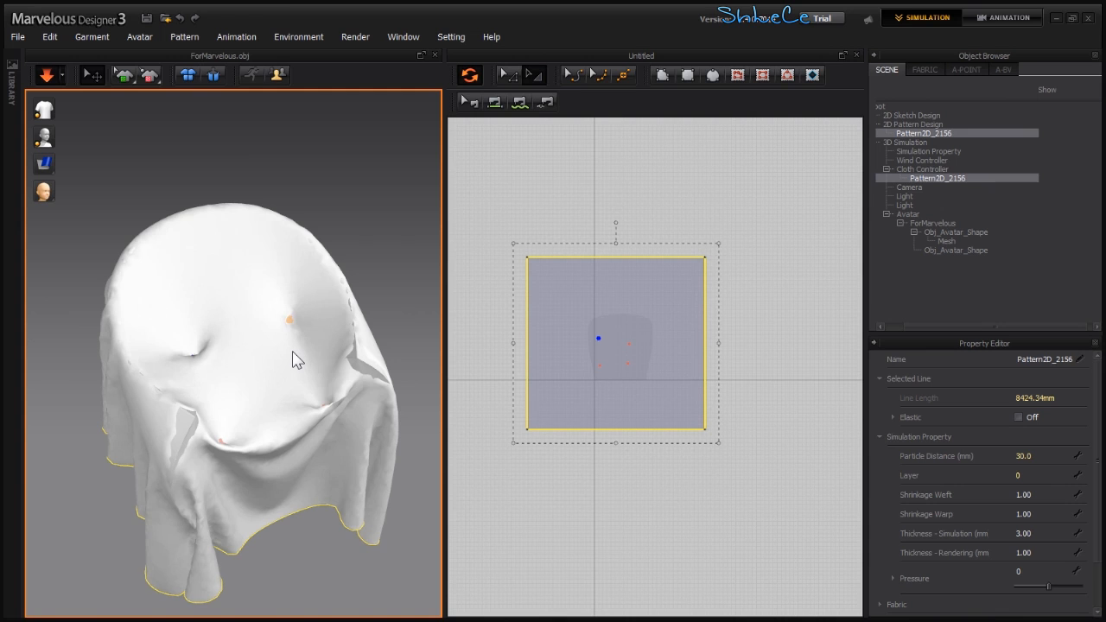
left_click(289, 322)
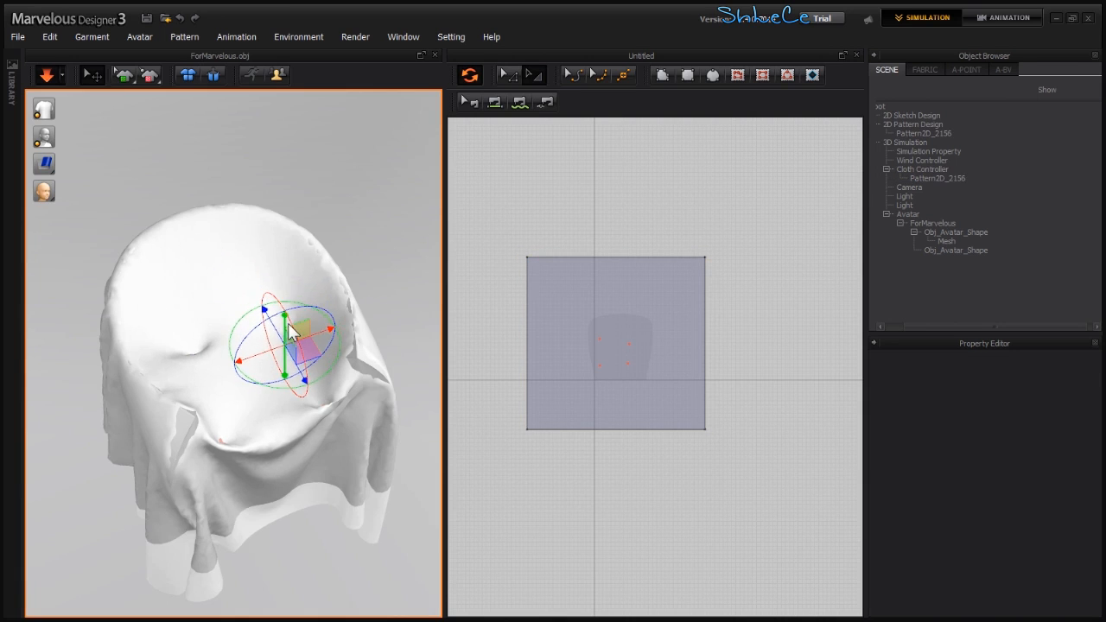
right_click_drag(233, 334, 227, 362)
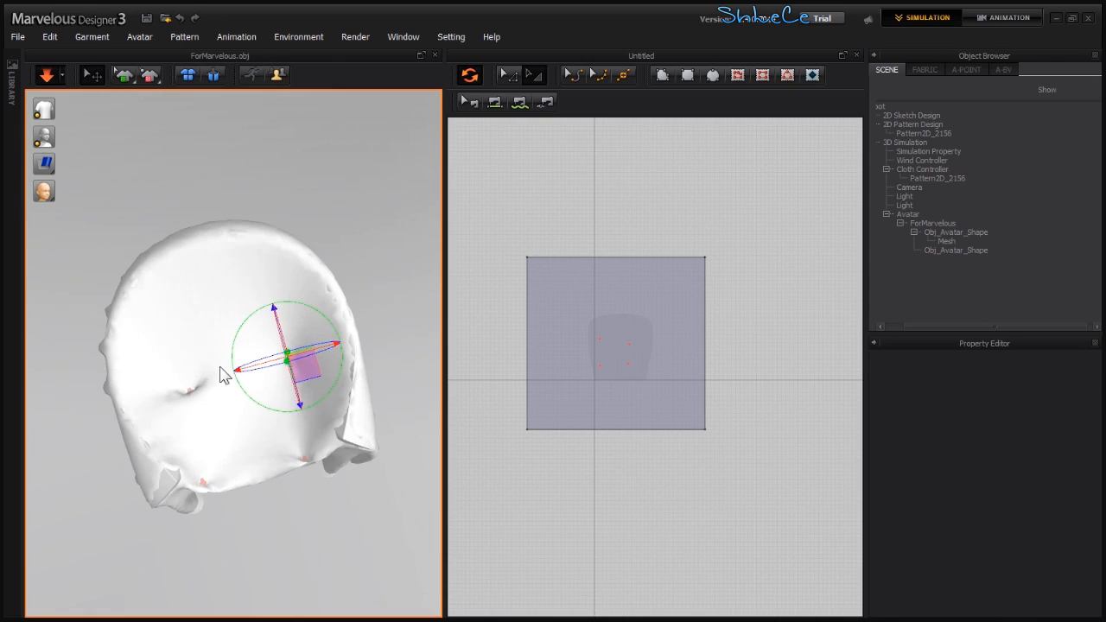
left_click(191, 396)
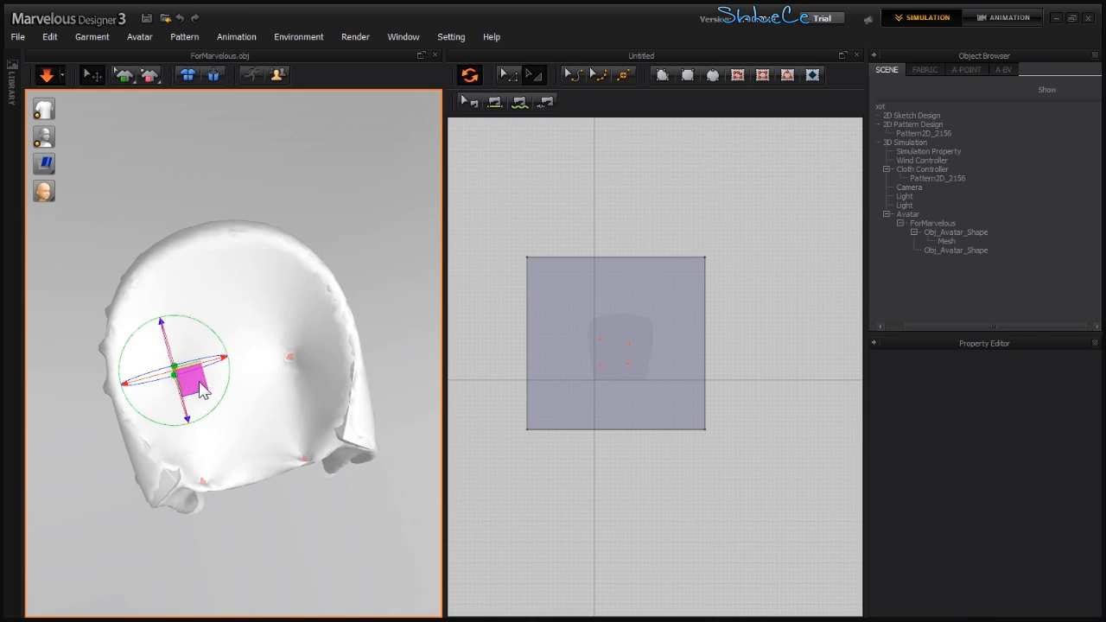
right_click_drag(254, 422, 182, 298)
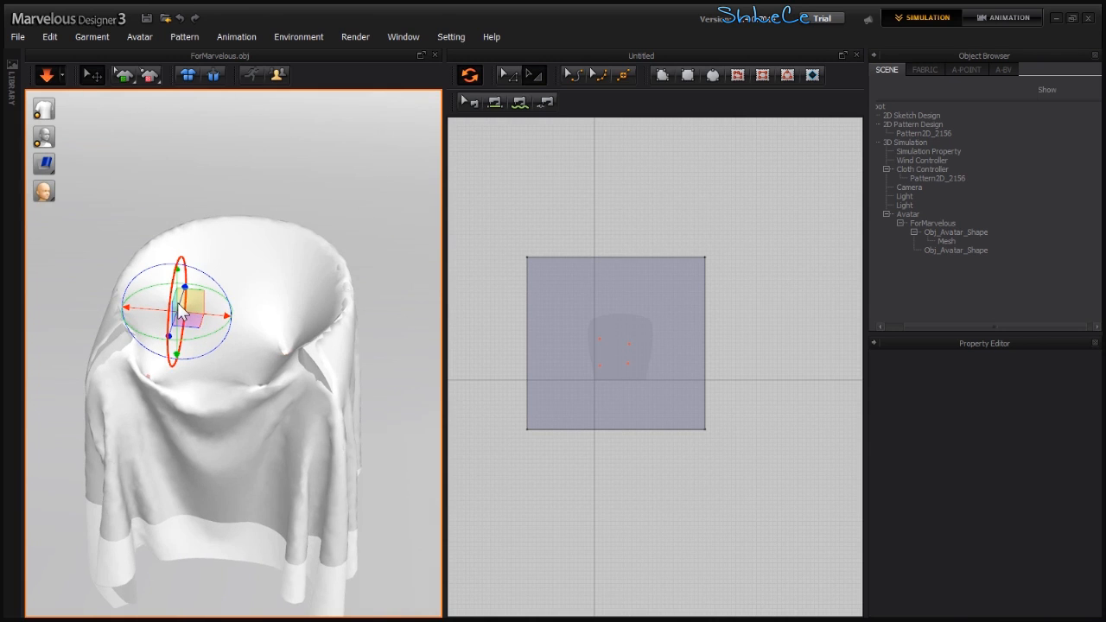
right_click_drag(204, 363, 208, 406)
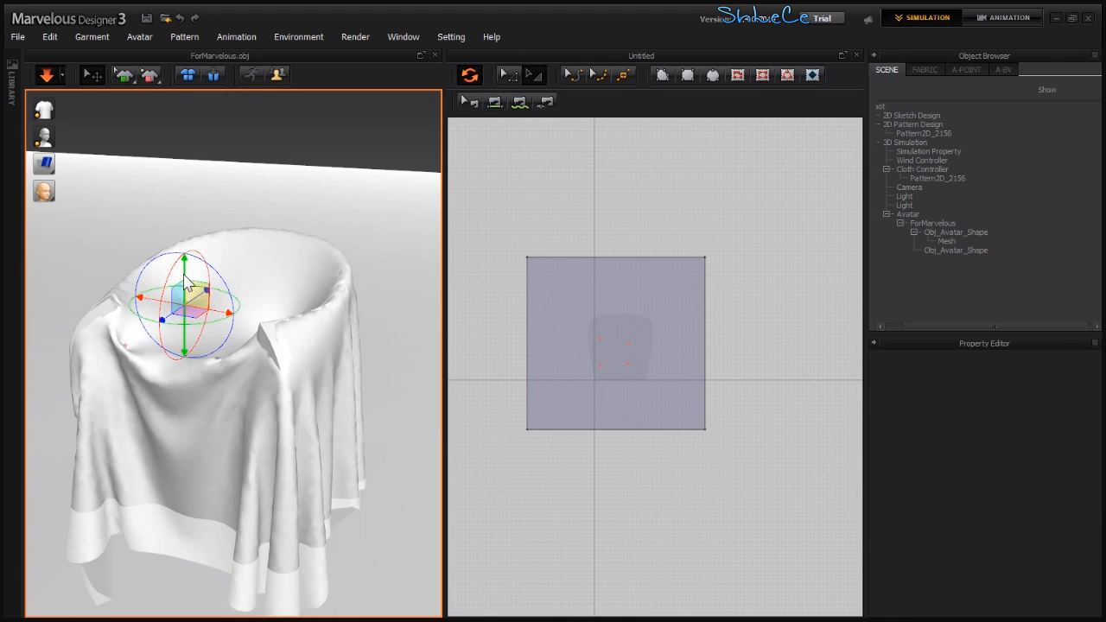
right_click_drag(230, 367, 260, 381)
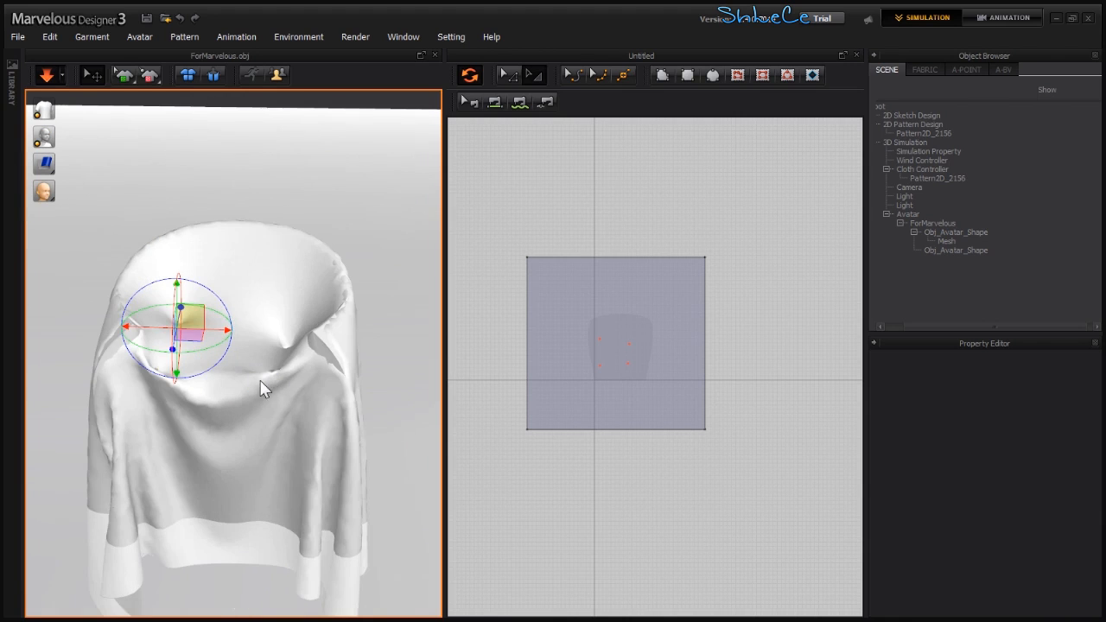
- Select a pin on the chair back and move it down with the gizmo to tuck the cloth in
left_click(275, 373)
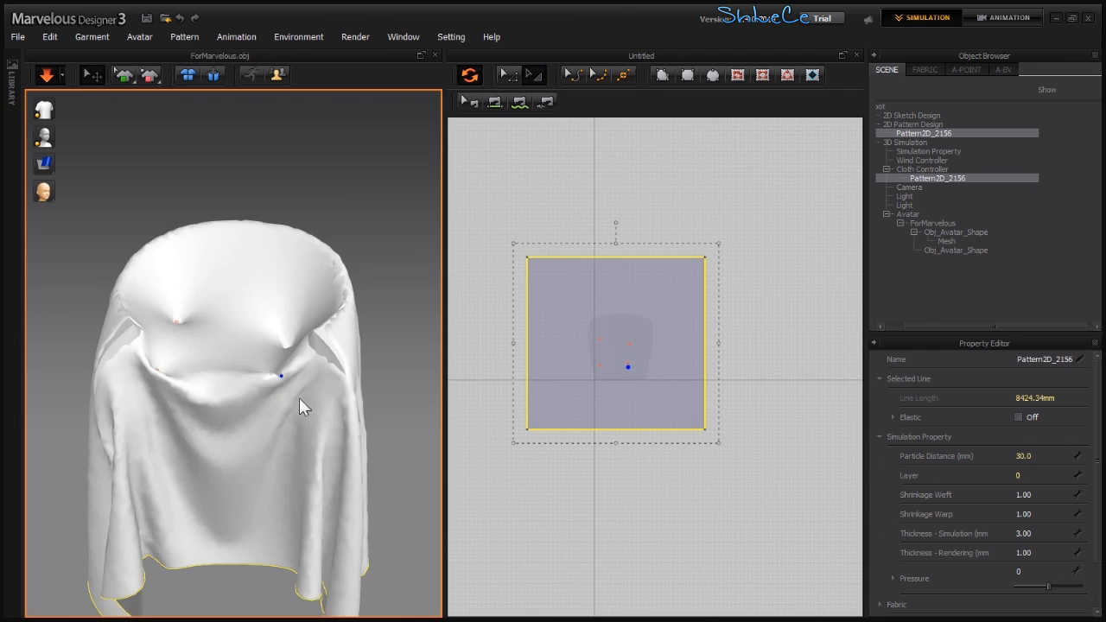
left_click_drag(299, 397, 264, 394)
middle_click_drag(264, 393, 262, 473)
right_click_drag(265, 481, 163, 425)
left_click(232, 297)
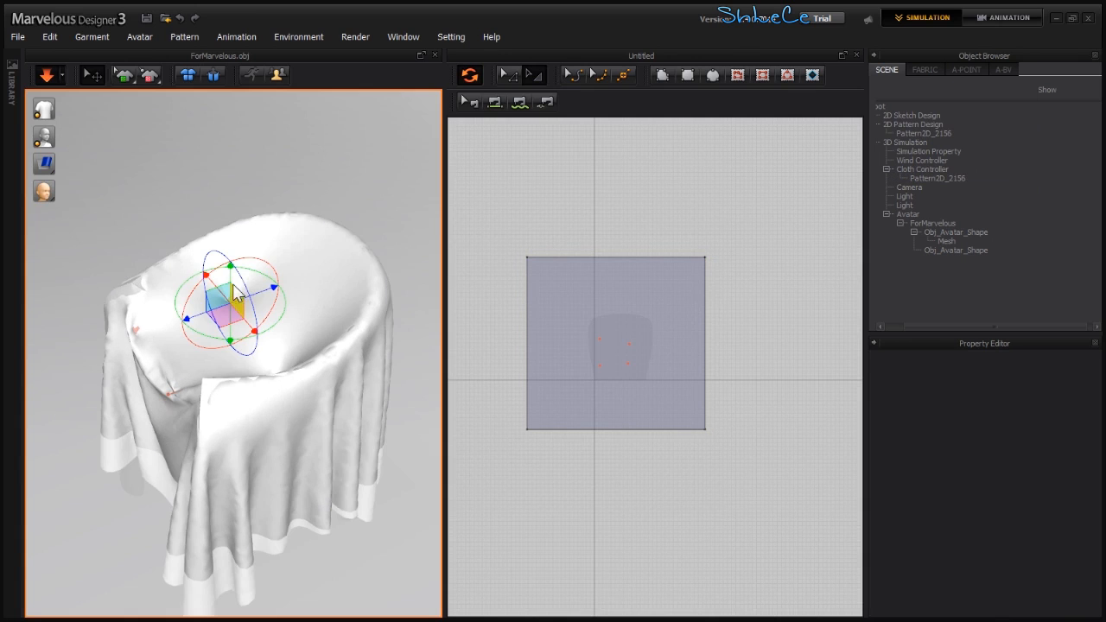
left_click_drag(232, 280, 235, 302)
right_click_drag(229, 348, 326, 338)
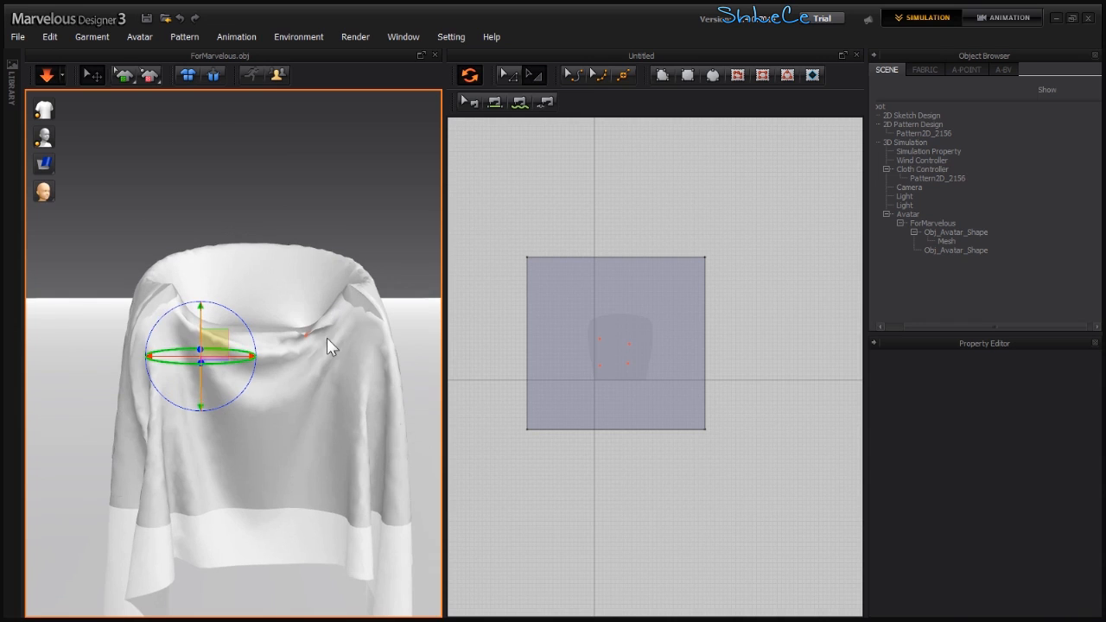
- Select the pattern, turn its edge line's Elastic on and lower the Ratio to 9
left_click(641, 286)
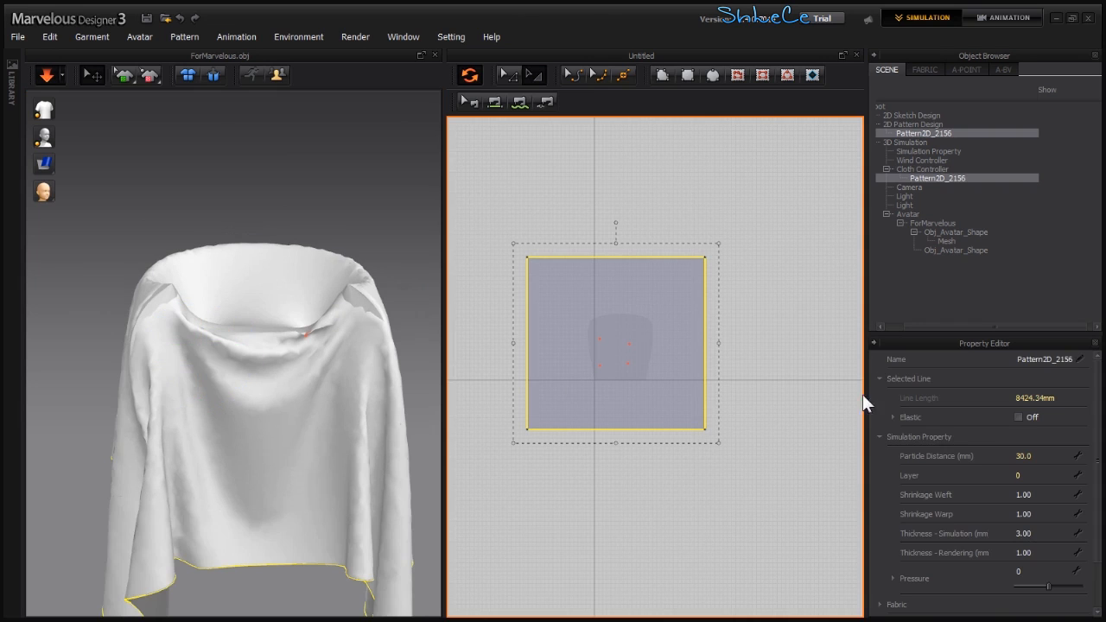
left_click(1028, 417)
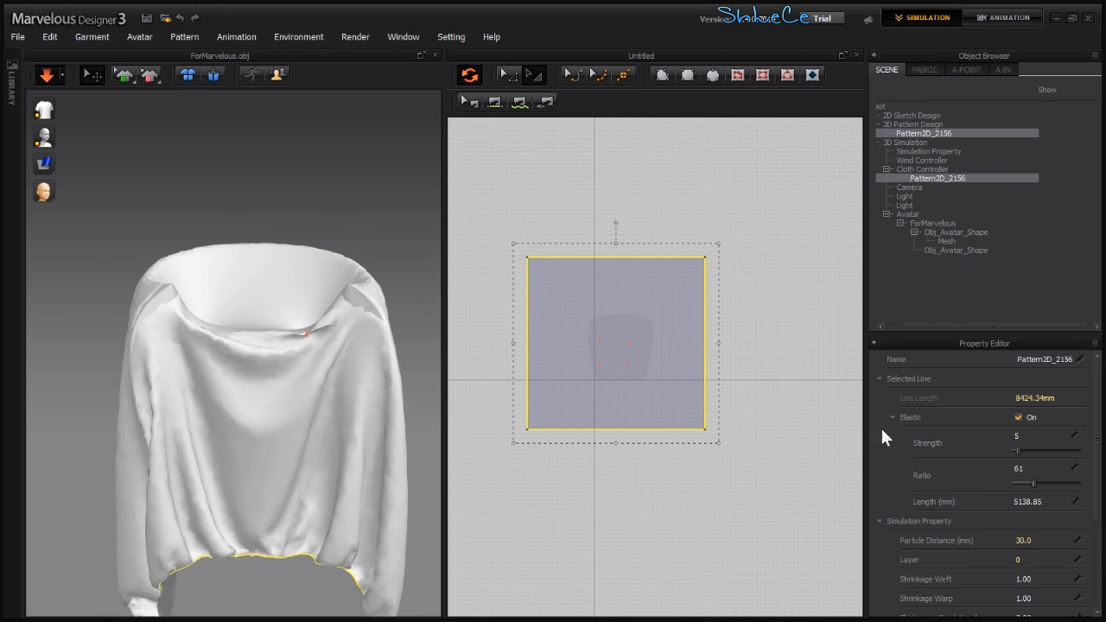
left_click_drag(1030, 484, 1020, 485)
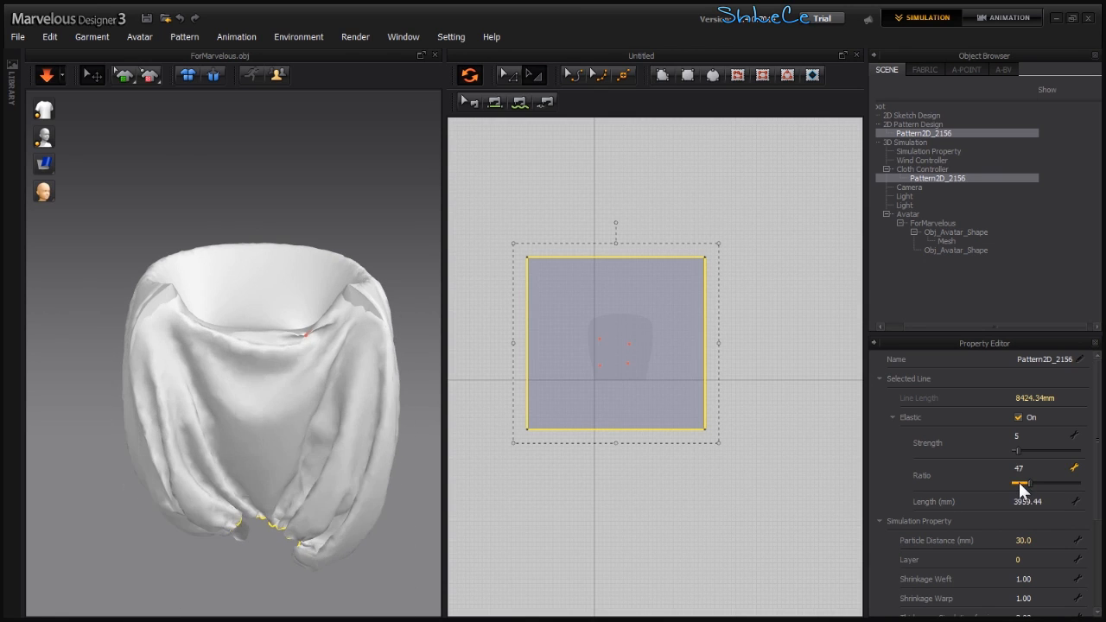
left_click_drag(1014, 482, 1030, 482)
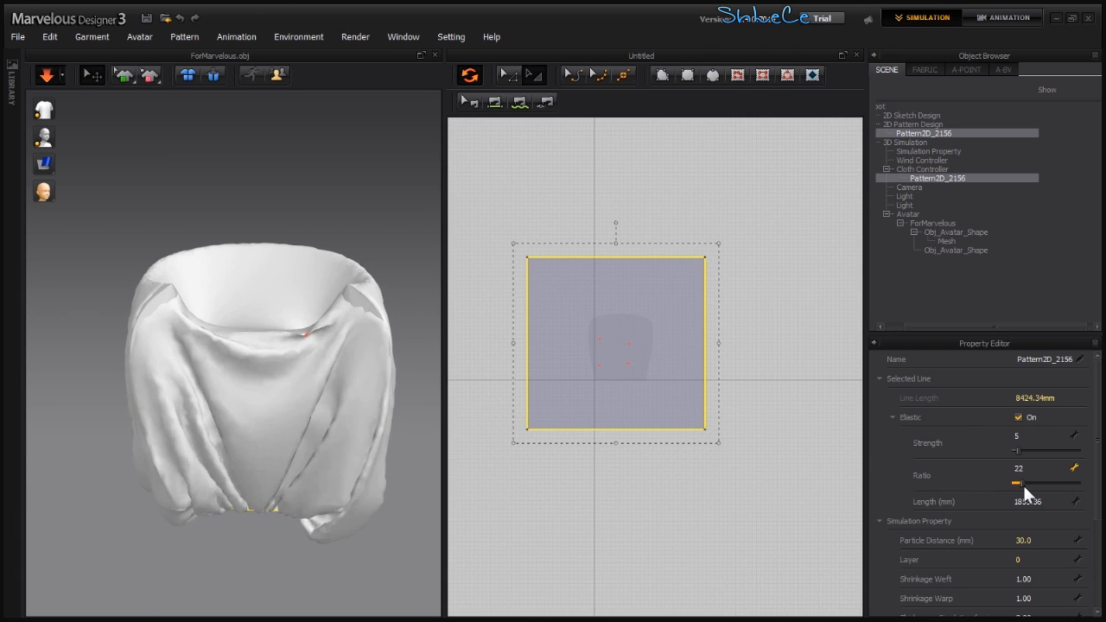
left_click_drag(1022, 483, 1019, 486)
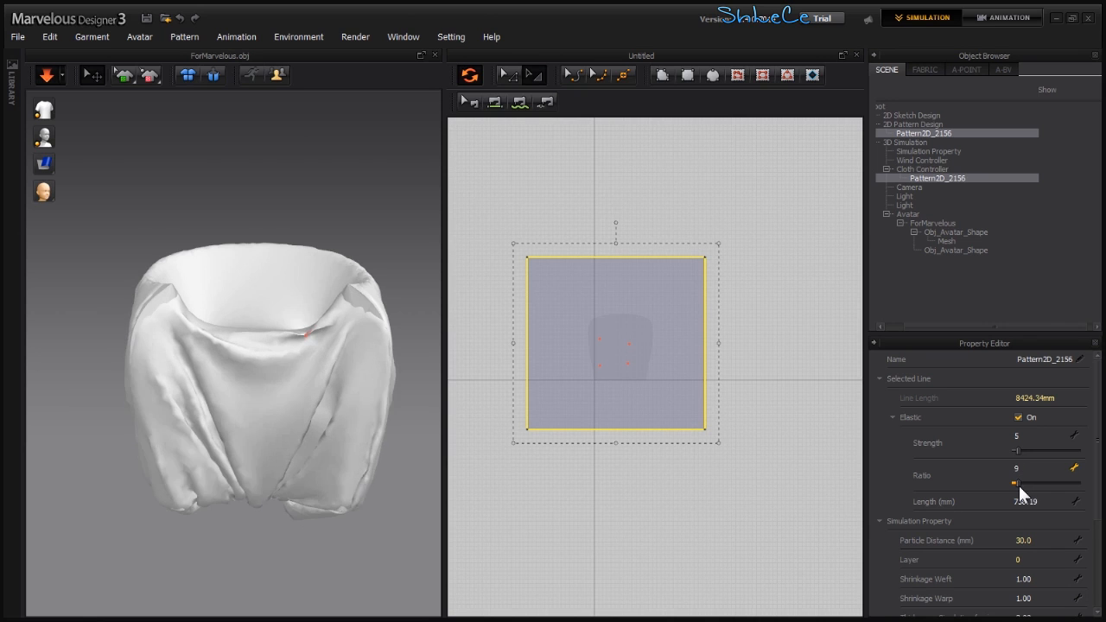
- Add another pin to the cloth at the back of the seat
right_click_drag(298, 412, 257, 404)
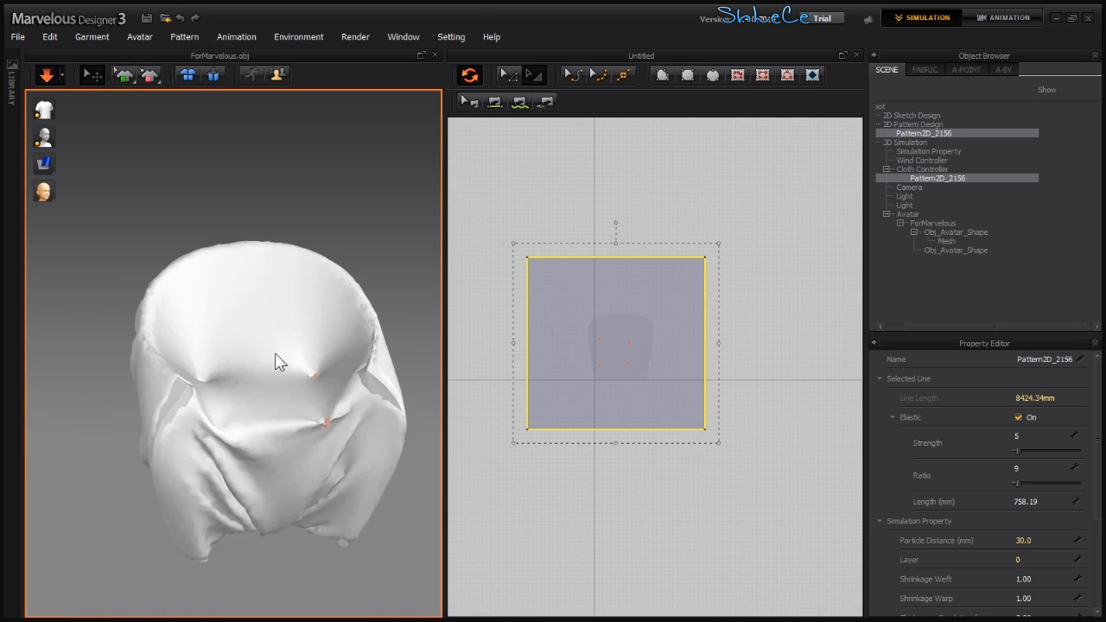
right_click_drag(277, 395, 306, 456)
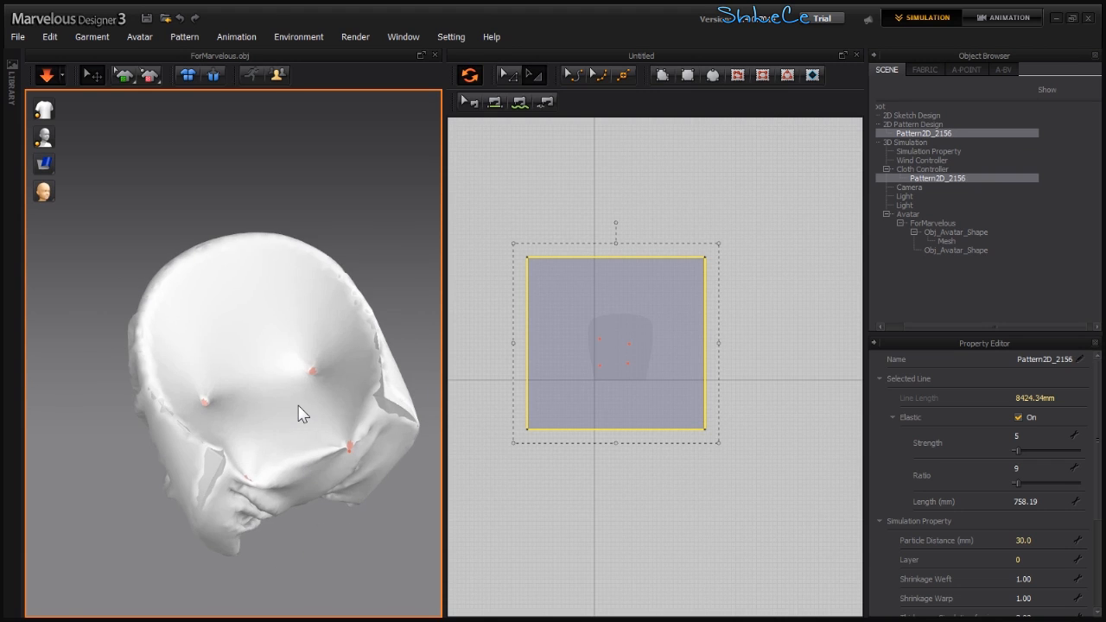
left_click(242, 333)
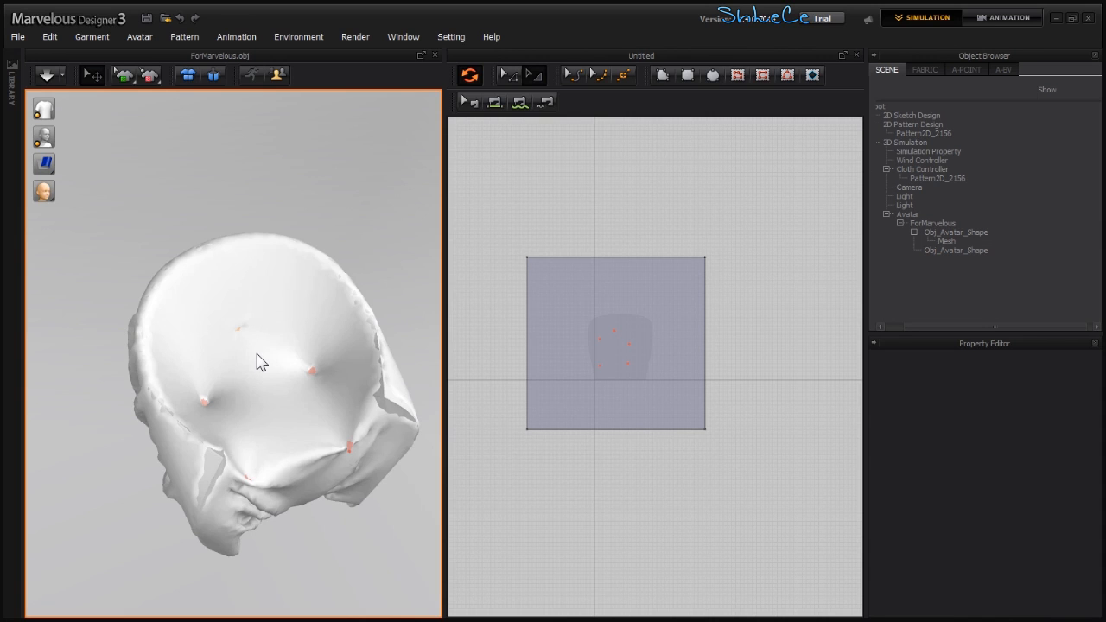
- Simulate and pin a patch of the cloth along the seat back with a box selection
left_click(150, 76)
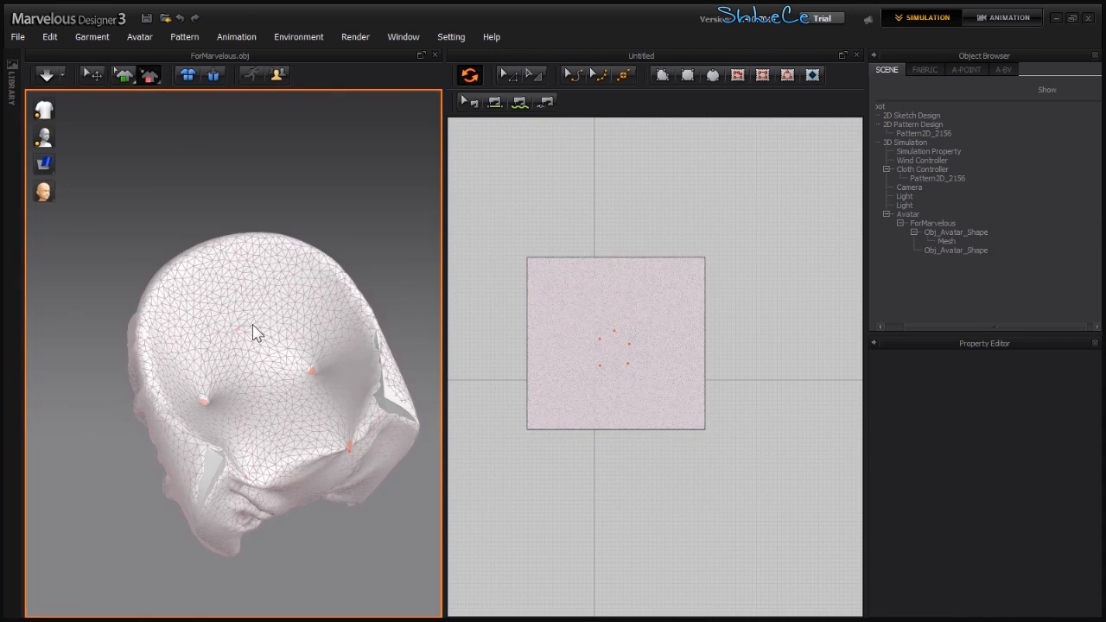
left_click_drag(221, 344, 223, 343)
left_click_drag(233, 318, 236, 315)
key("space")
left_click_drag(280, 326, 246, 381)
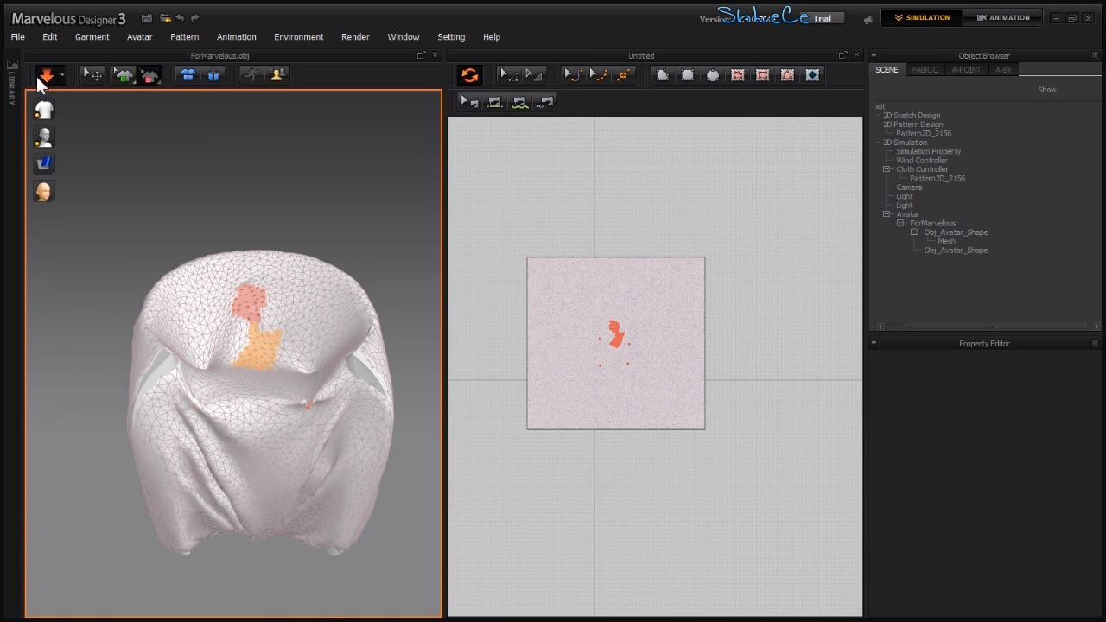
- Select the pattern and set its Particle Distance to 5.0 mm
left_click(664, 315)
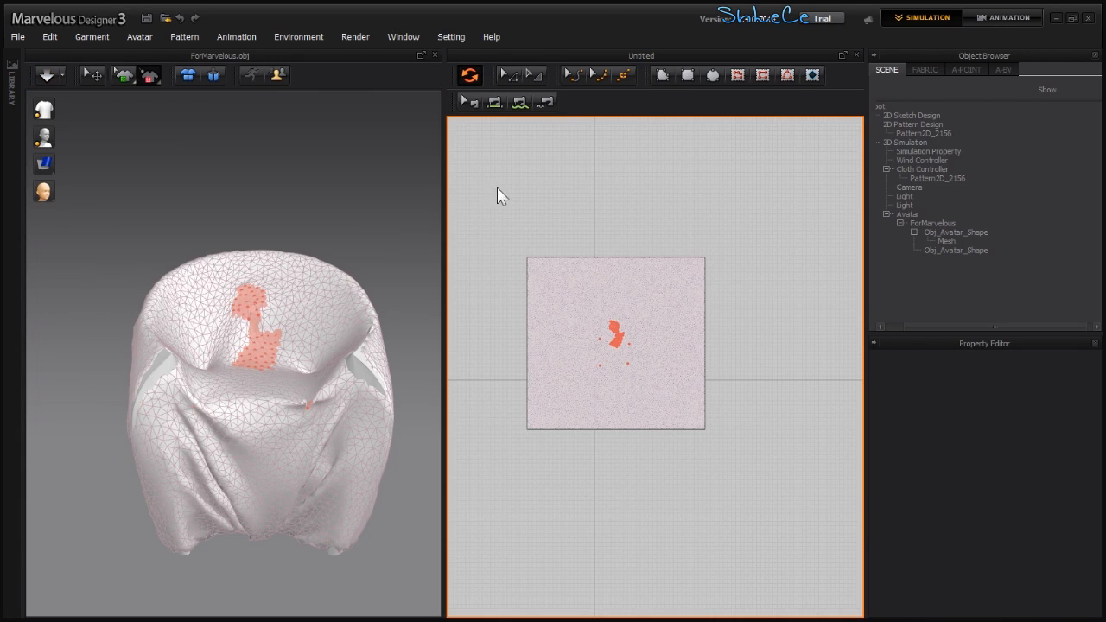
left_click(87, 75)
left_click(681, 304)
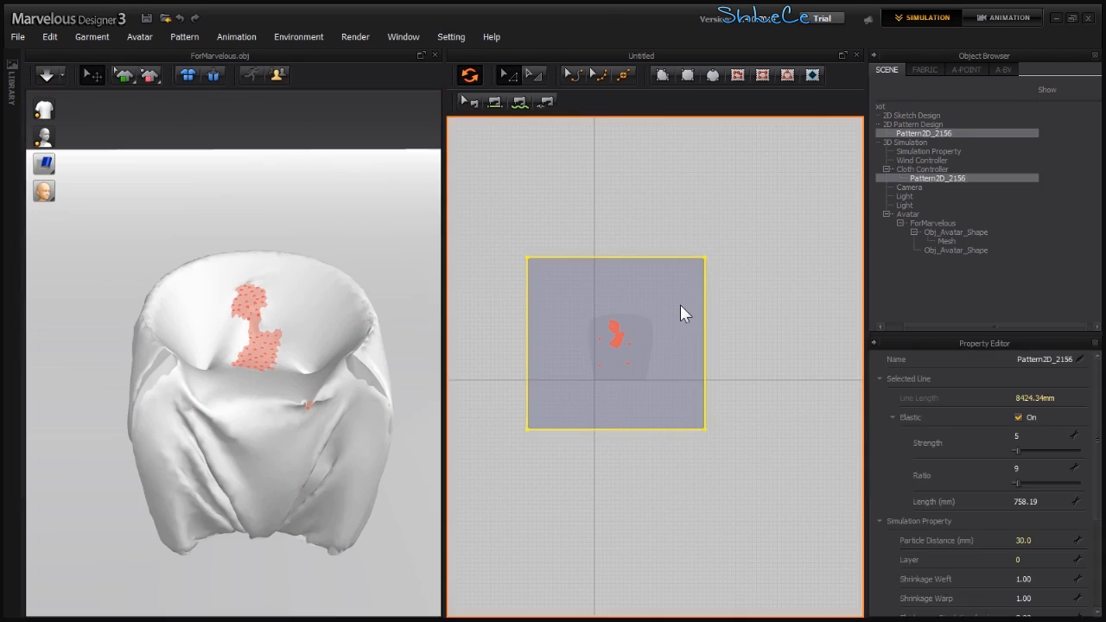
double_click(1049, 540)
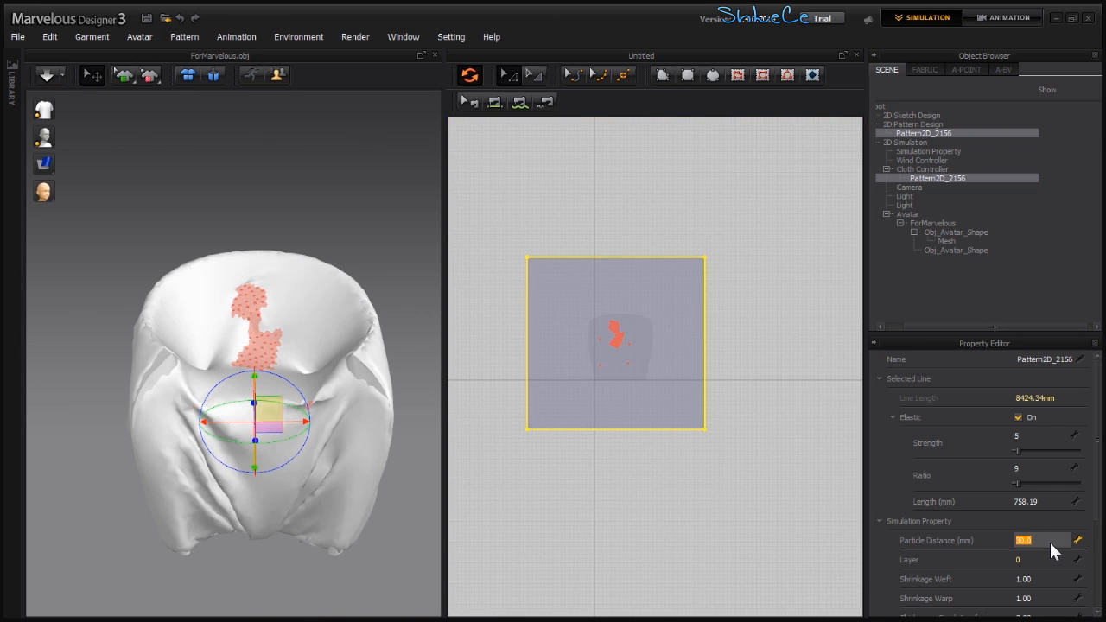
type("5.0")
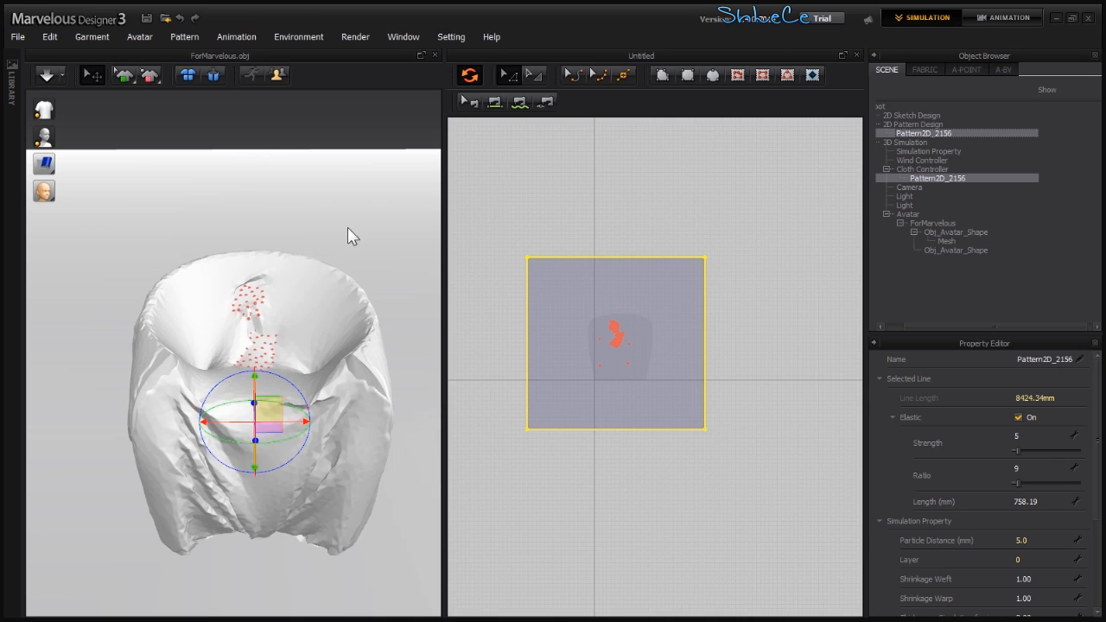
- Simulate the cloth, then turn on ground Collision in the Simulation Property settings
left_click(47, 77)
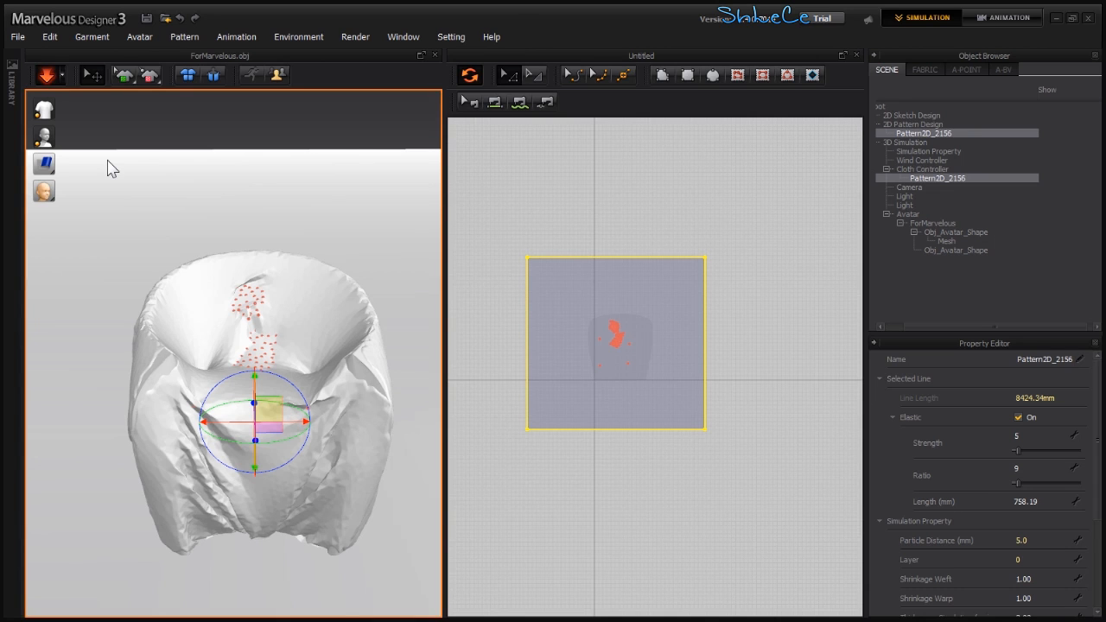
key("space")
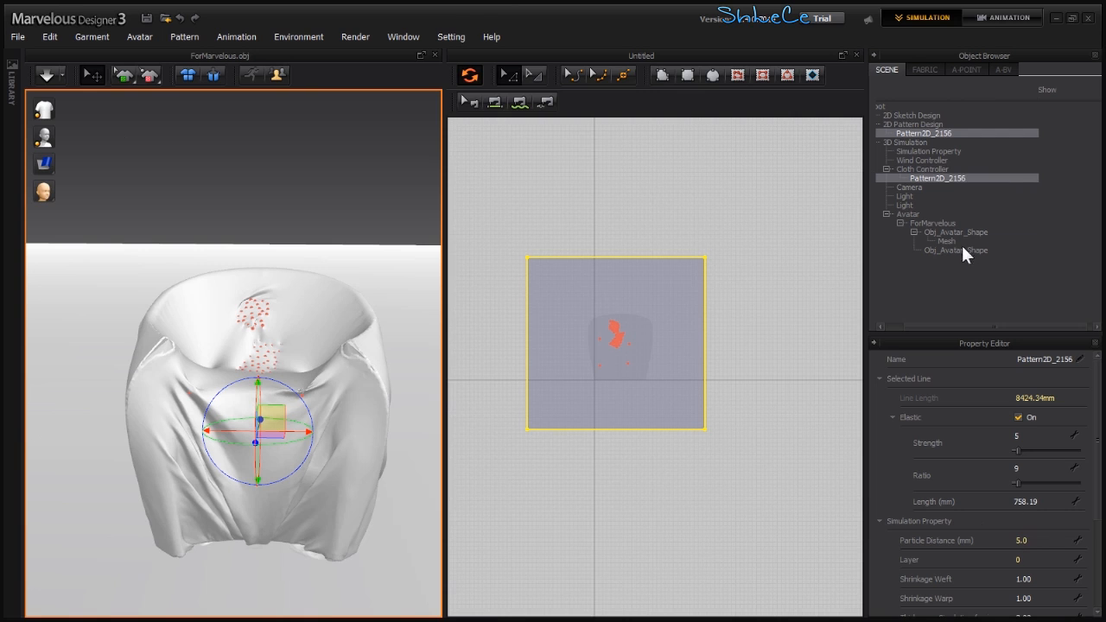
left_click(943, 152)
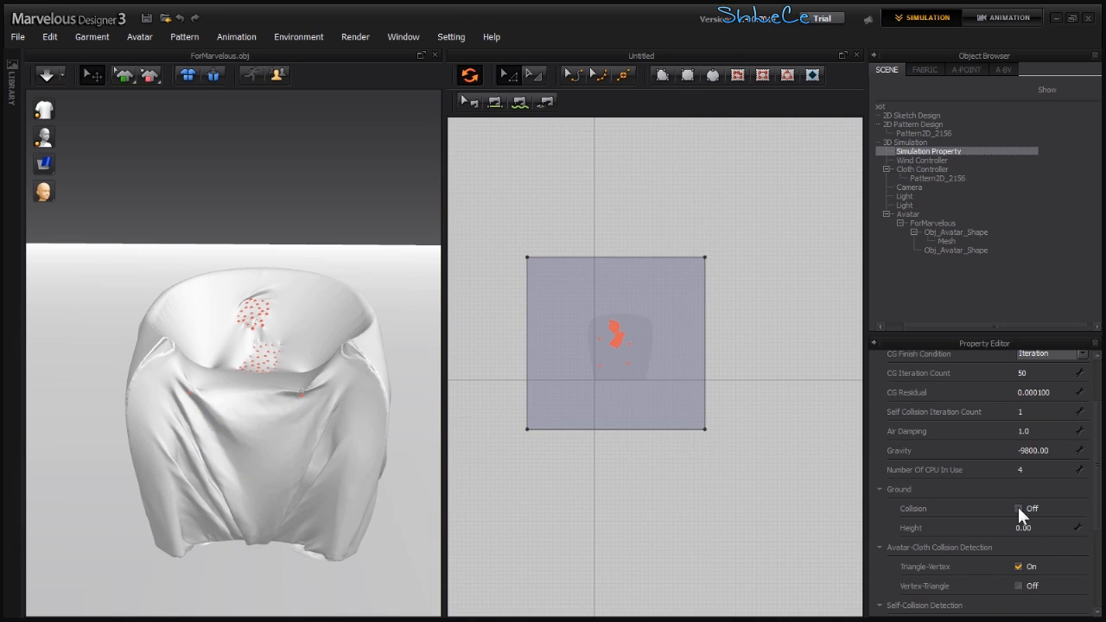
- Set the BASIC_FABRIC Density to 71
left_click(923, 72)
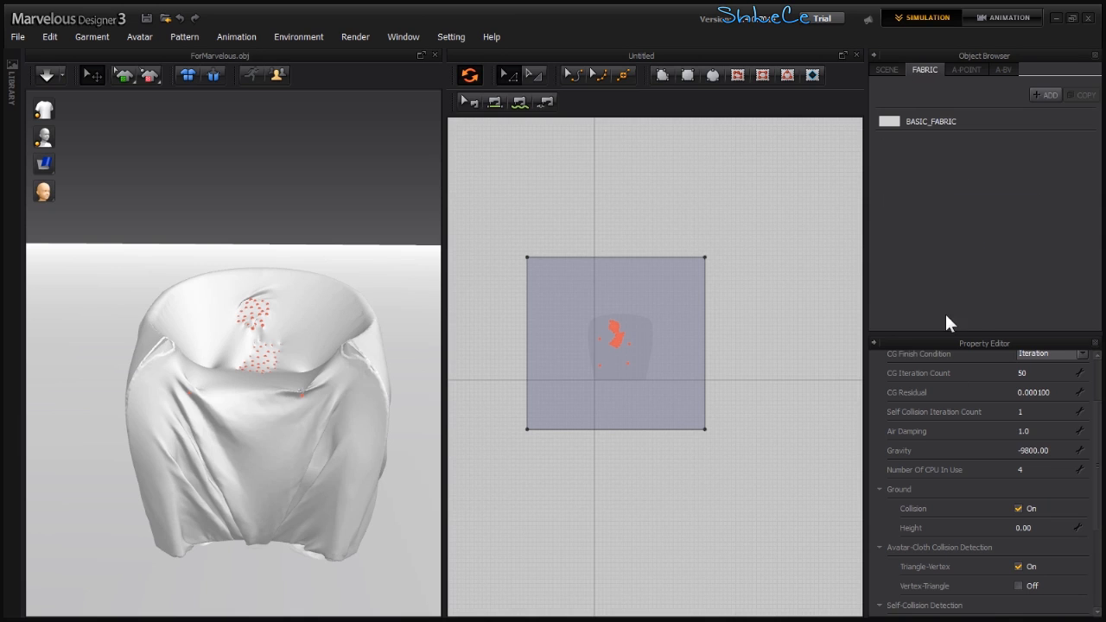
left_click(933, 122)
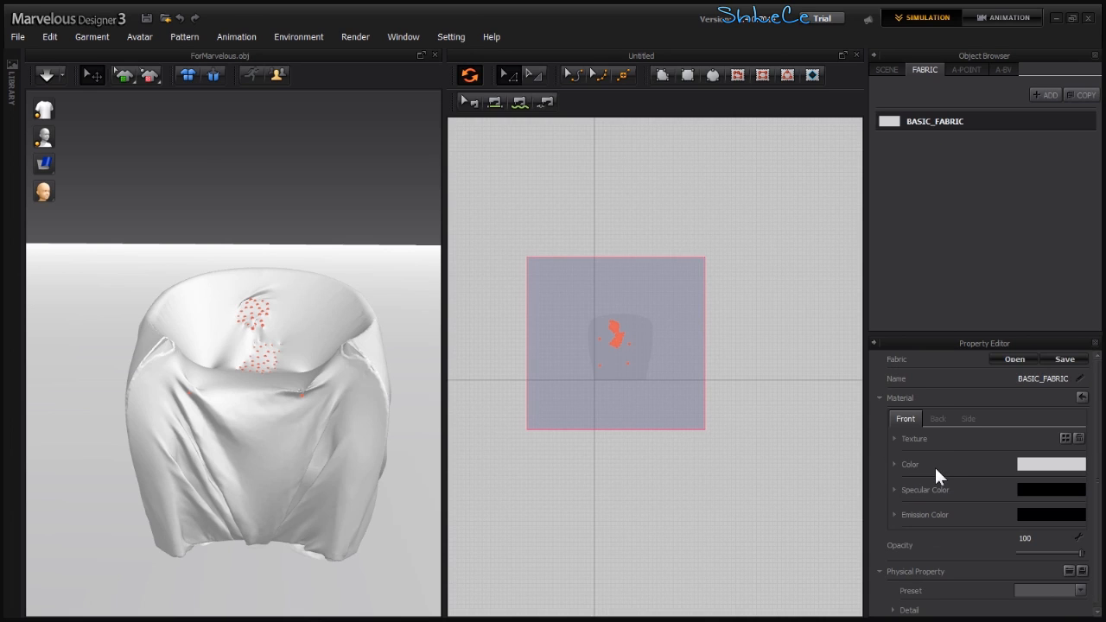
scroll(945, 478, "down", 1)
left_click(893, 606)
scroll(955, 476, "down", 5)
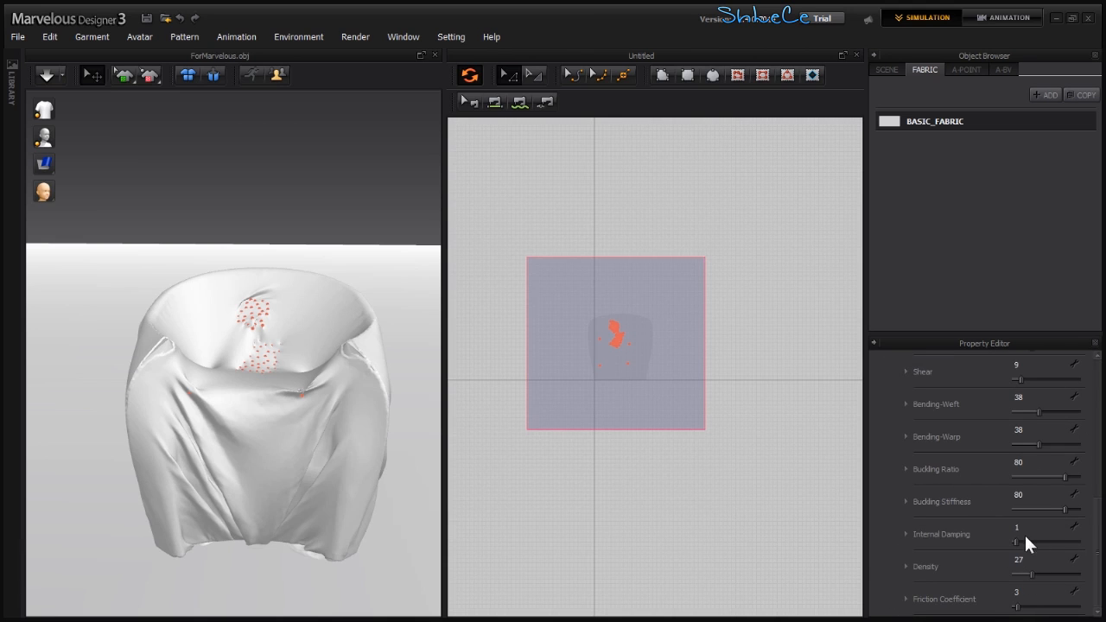
left_click_drag(1034, 572, 1061, 575)
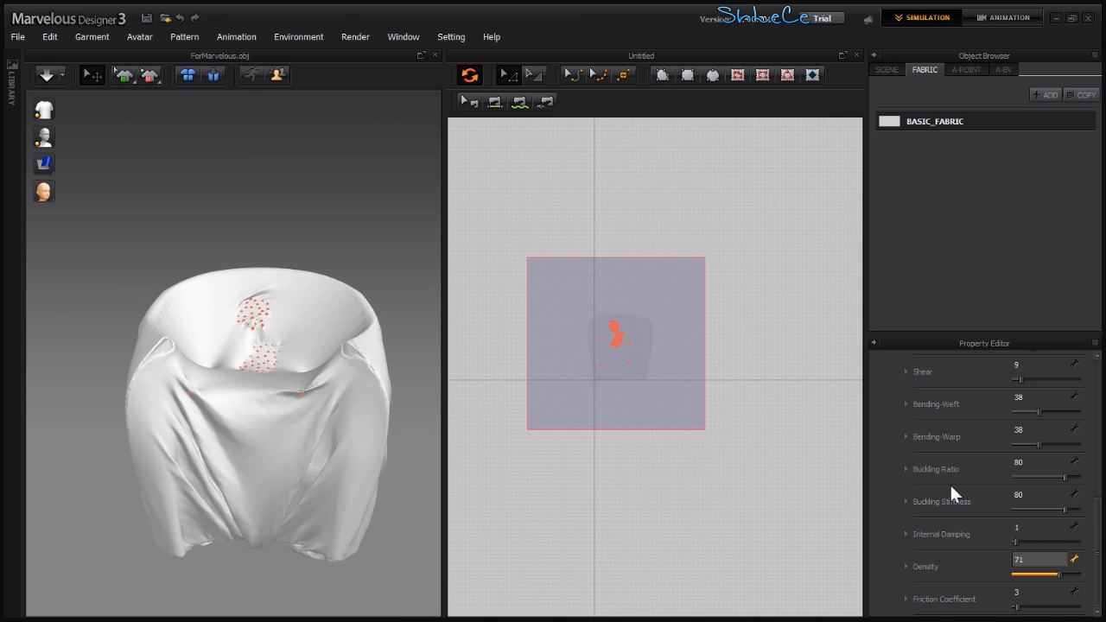
key("Return")
- Remove all pins and let the cloth simulate draping freely over the chair
left_click(889, 70)
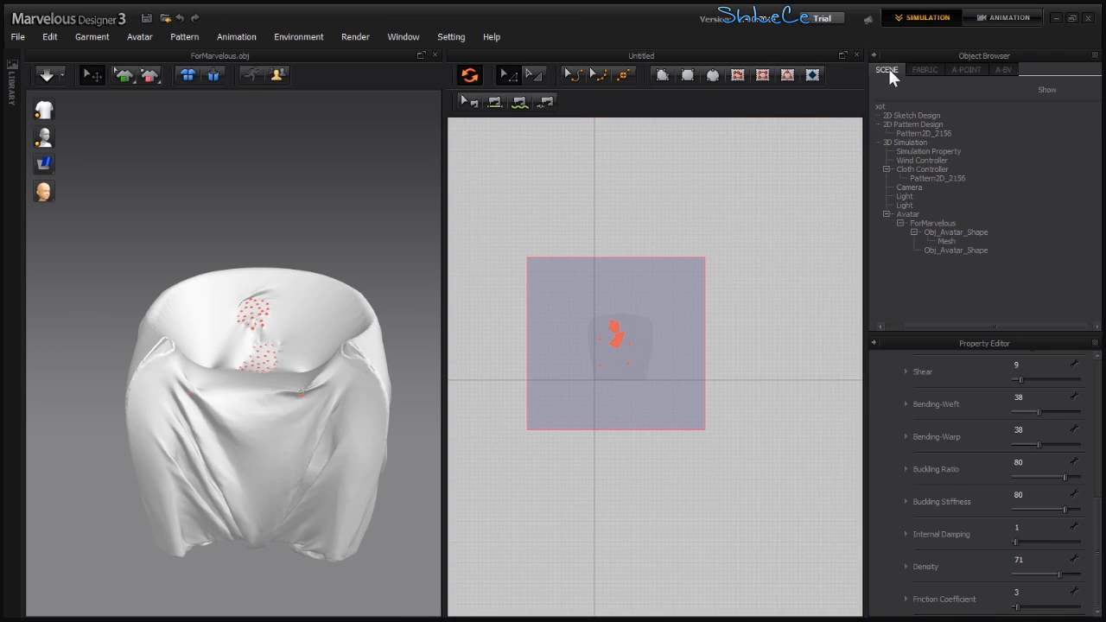
left_click(837, 326)
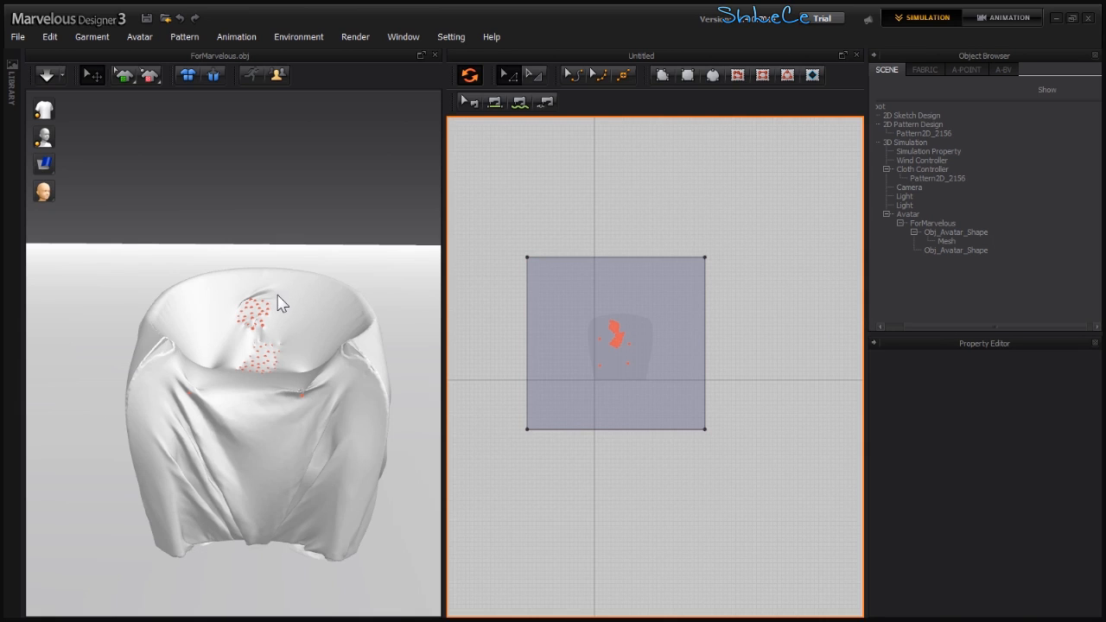
key("ctrl+w")
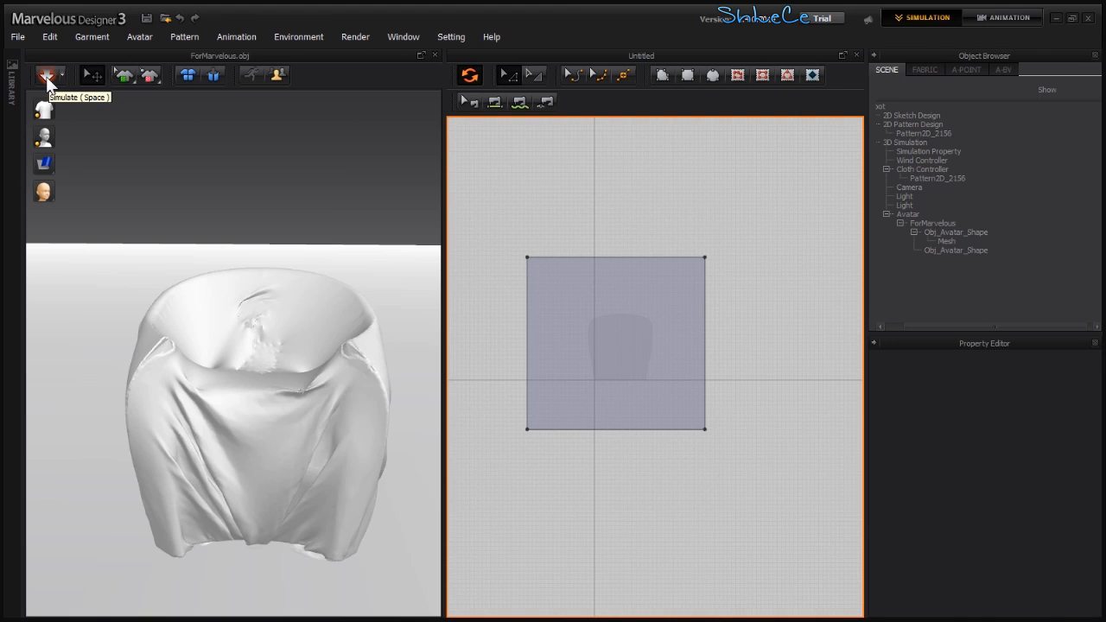
left_click(84, 134)
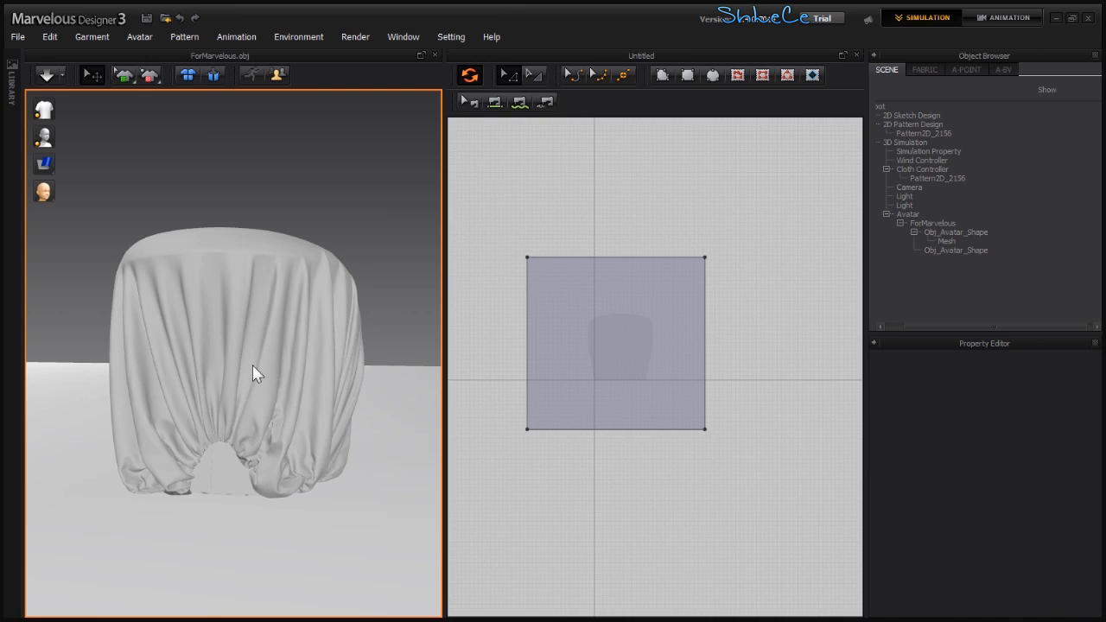
right_click_drag(244, 365, 258, 376)
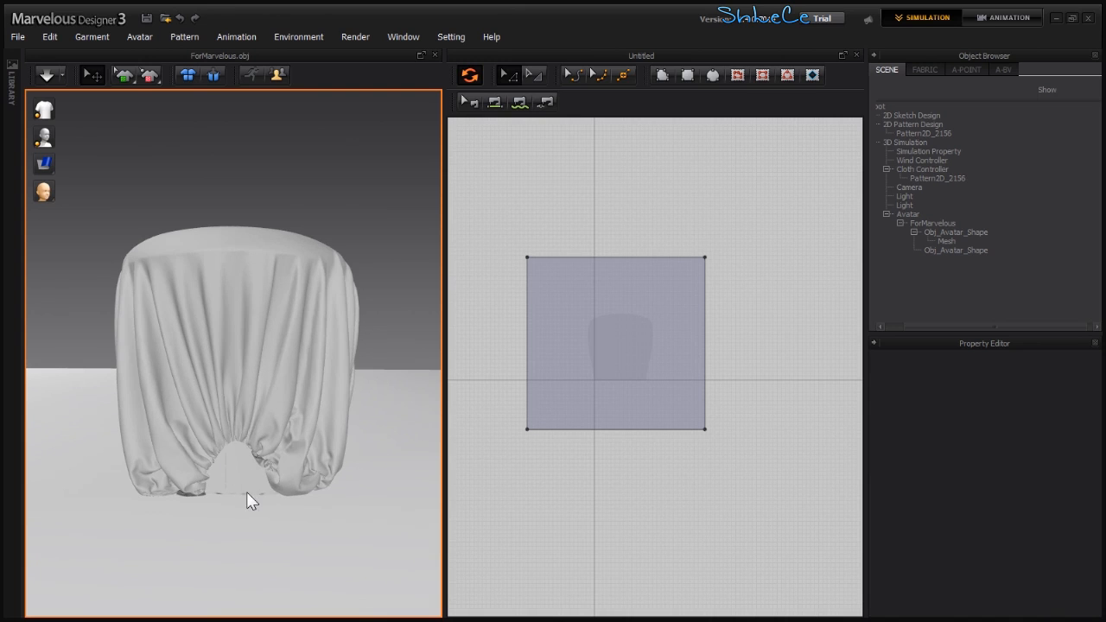
- Bend all four edges of the square pattern outward into curves
left_click(469, 76)
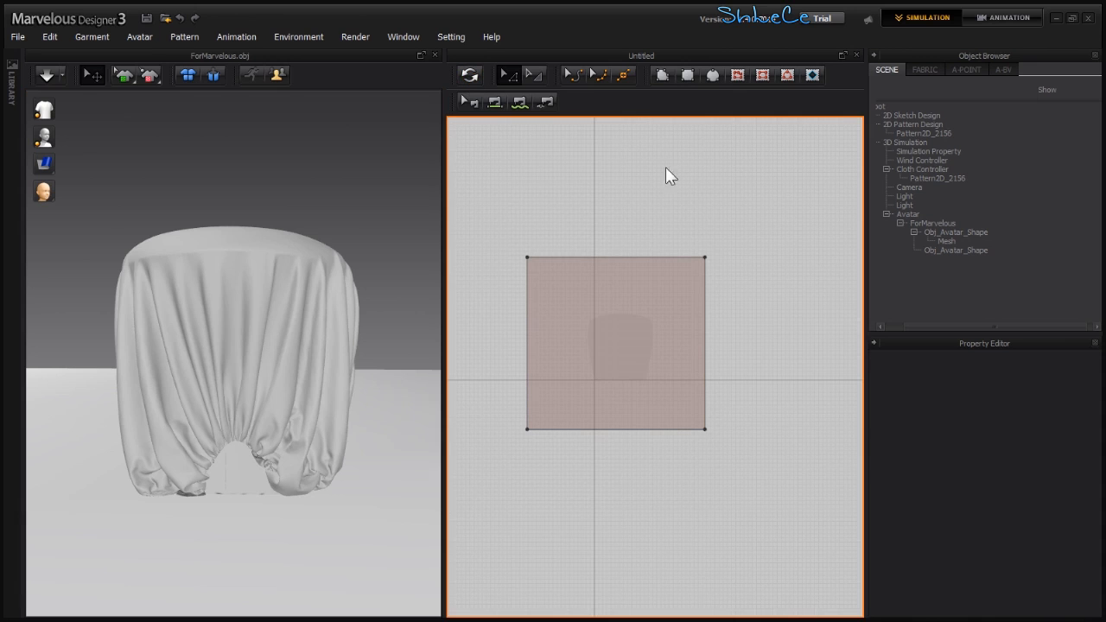
left_click(574, 72)
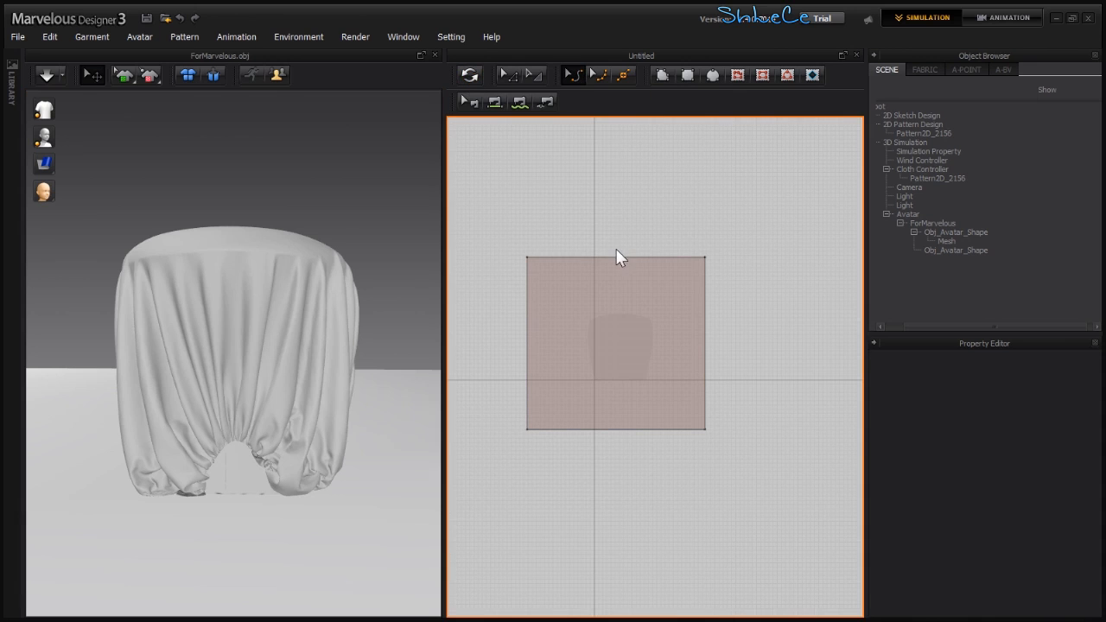
left_click_drag(605, 257, 607, 201)
left_click(706, 361)
left_click_drag(707, 363, 747, 351)
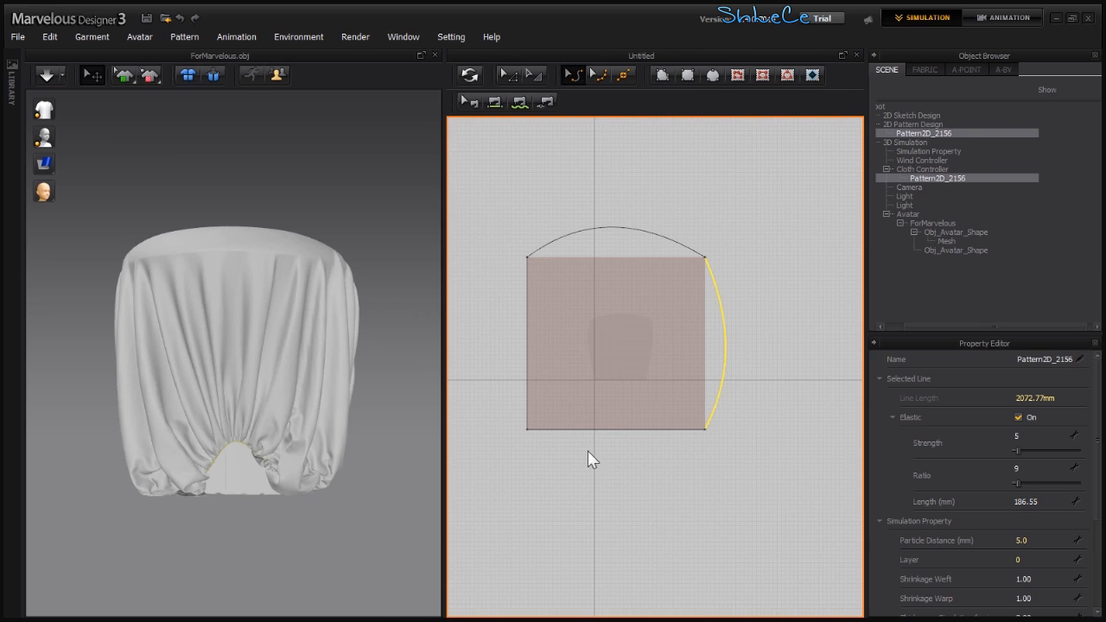
left_click_drag(609, 430, 613, 480)
left_click_drag(528, 326, 480, 323)
- Run the simulation of the cloth draped over the lounge chair
right_click_drag(257, 391, 288, 415)
right_click_drag(217, 348, 207, 329)
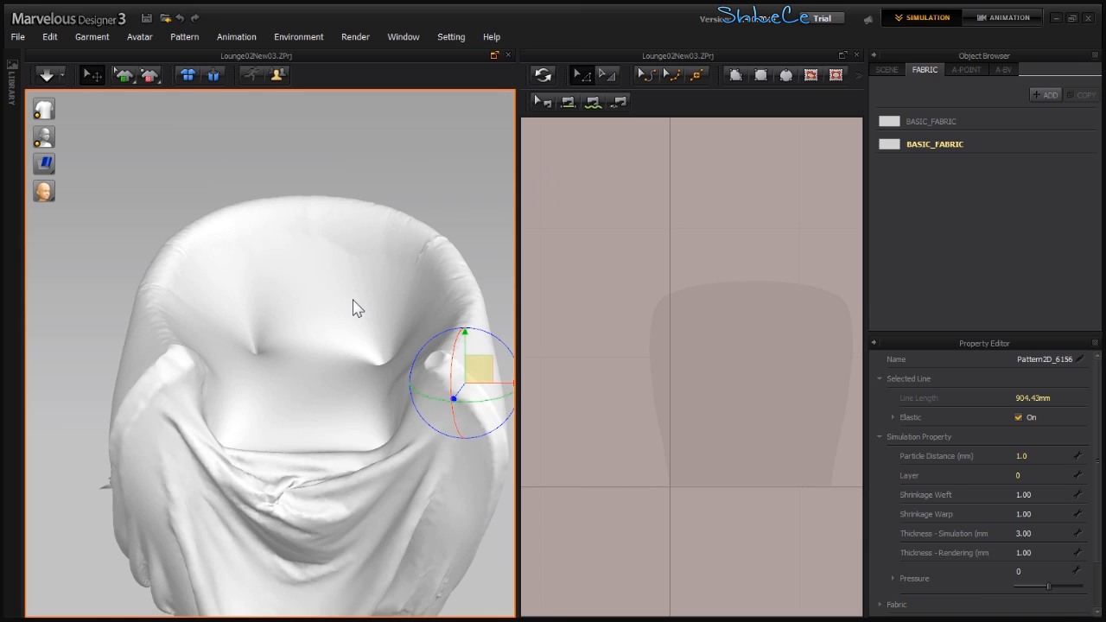
right_click_drag(343, 385, 247, 440)
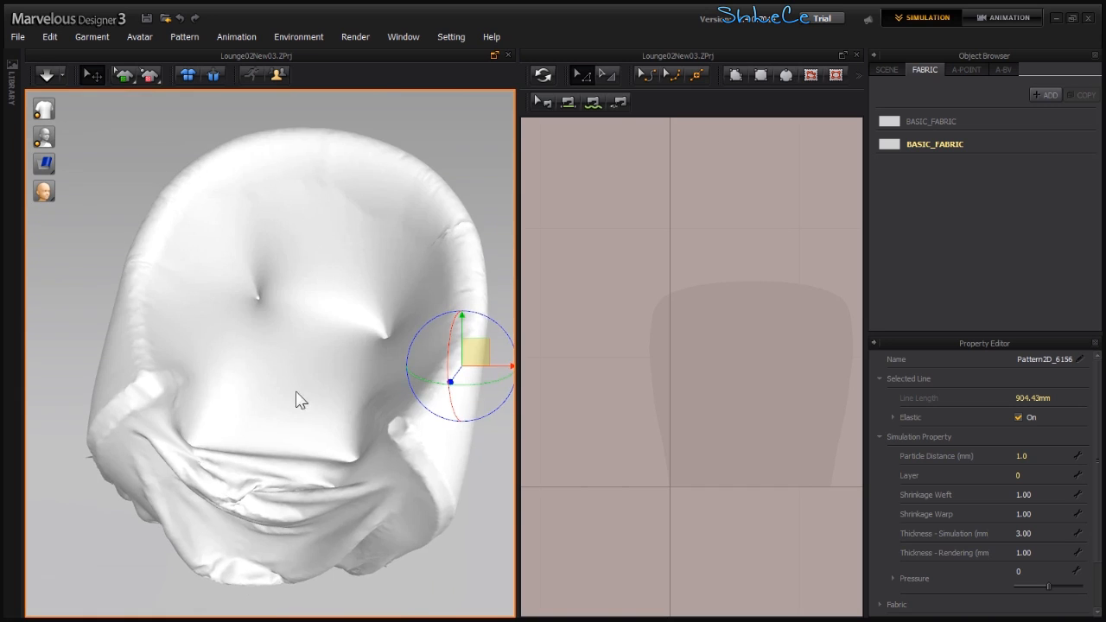
scroll(388, 327, "up", 3)
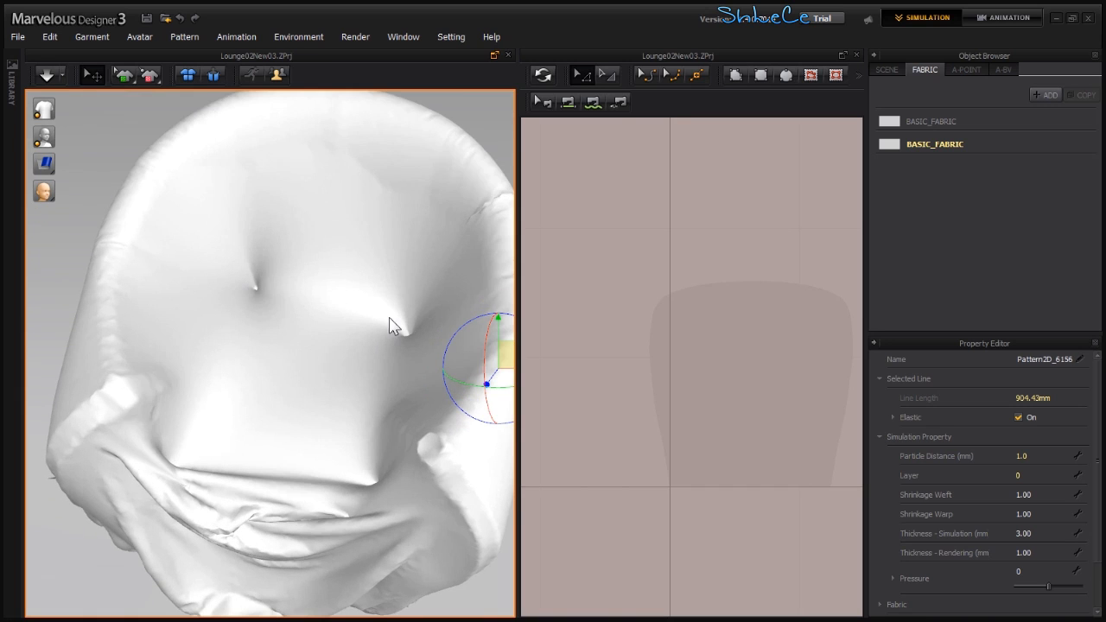
left_click(47, 76)
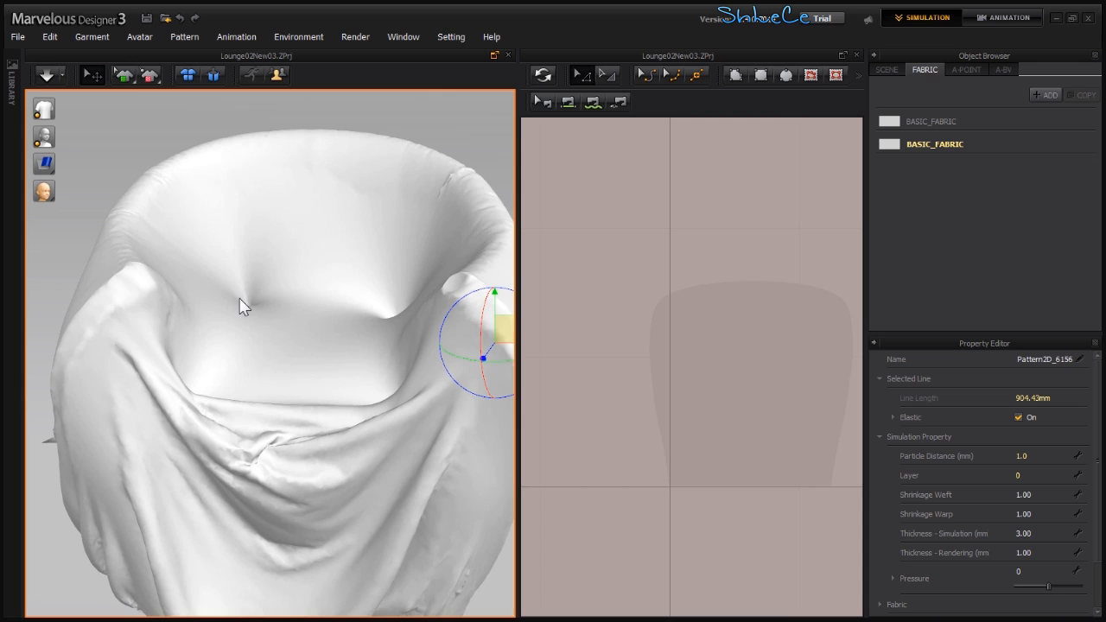
right_click_drag(331, 393, 291, 352)
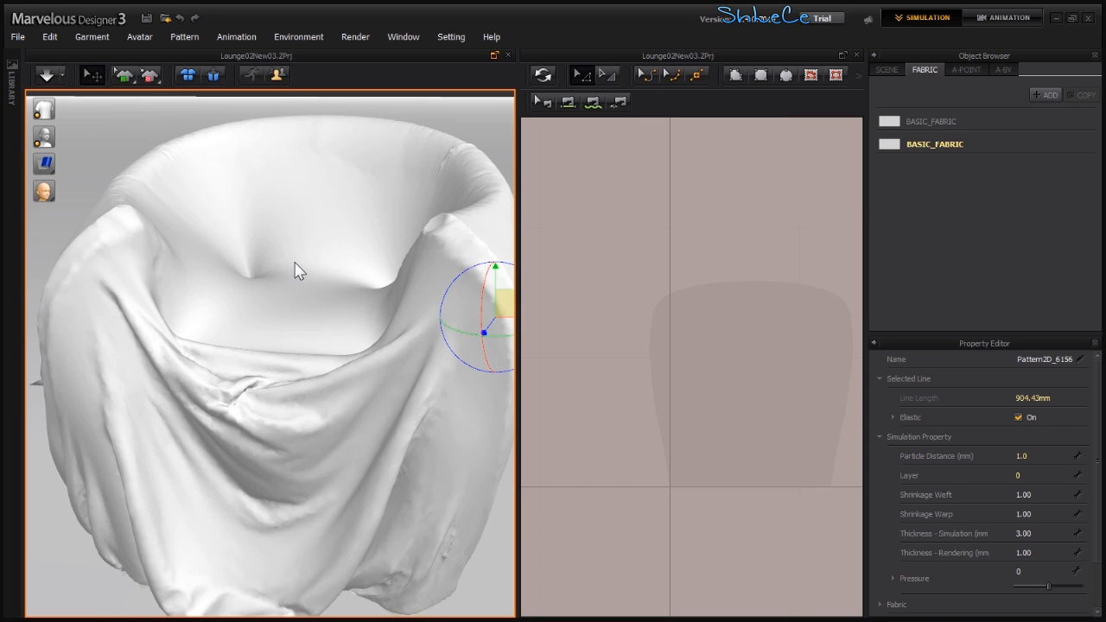
- Export the draped cloth as an OBJ file, overwriting ForMax.obj in the 3dsMax export folder
key("ctrl+e")
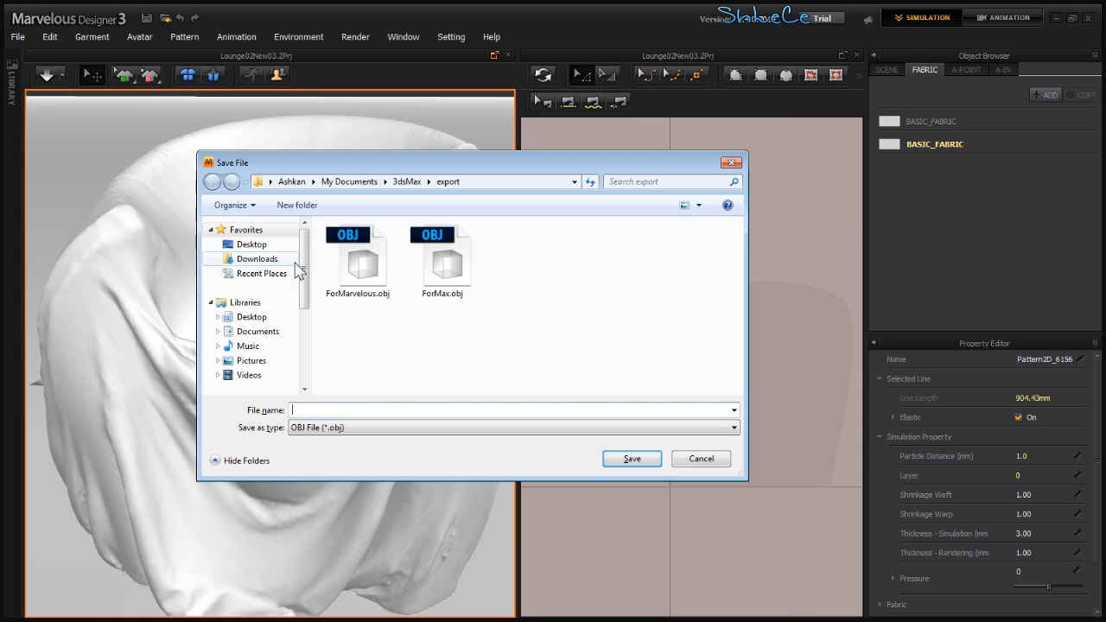
double_click(439, 278)
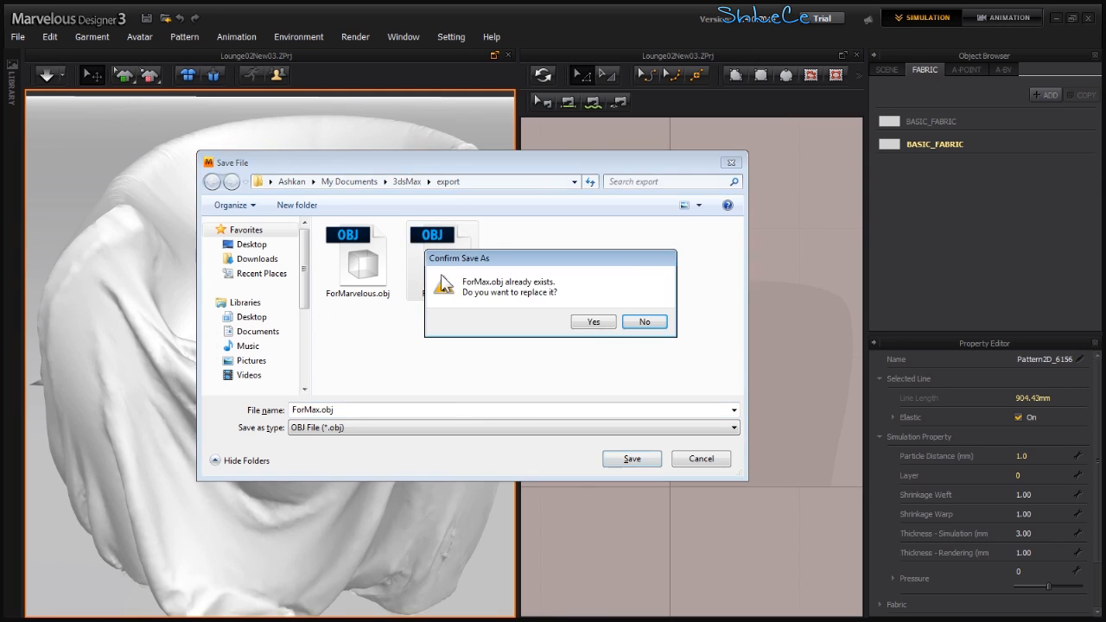
left_click(594, 323)
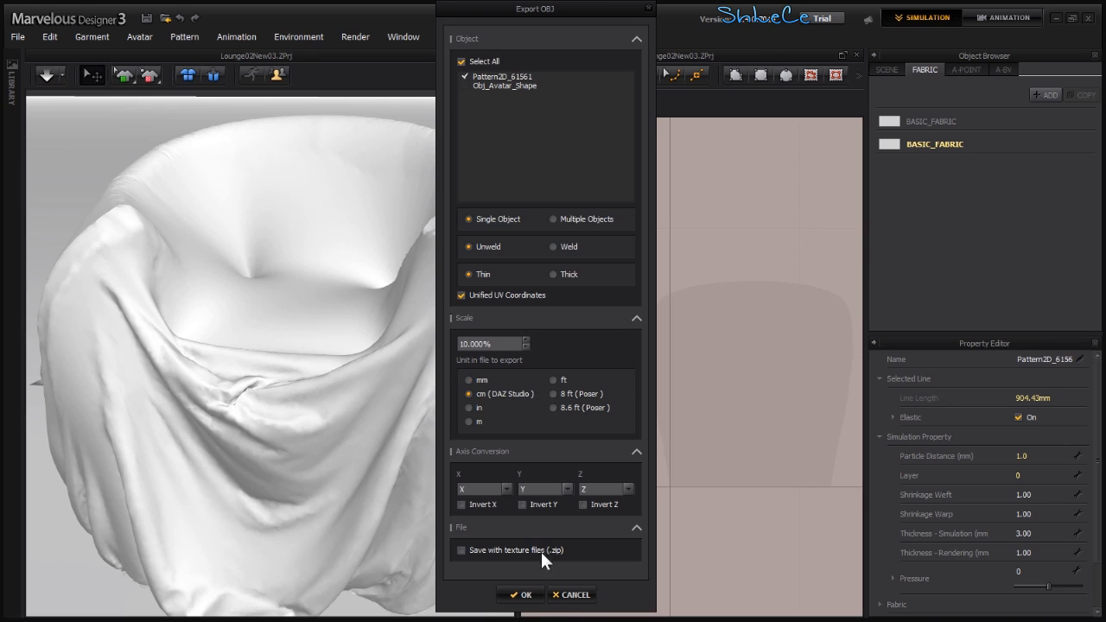
left_click(525, 596)
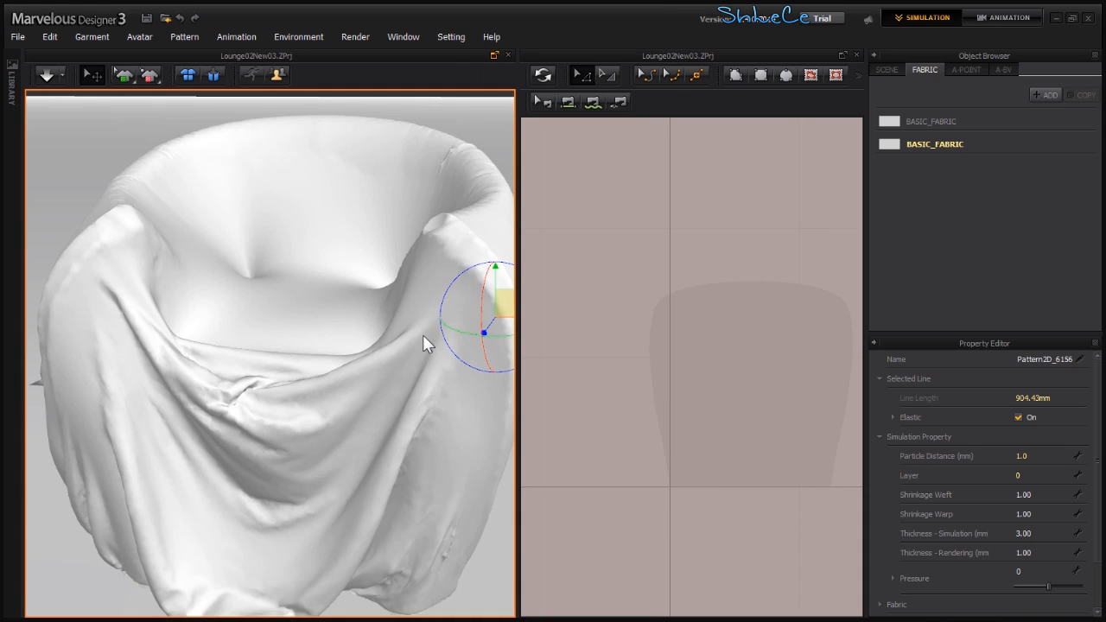
- Switch to MeshLab and import the ForMax.obj mesh from the export folder
left_click(1056, 18)
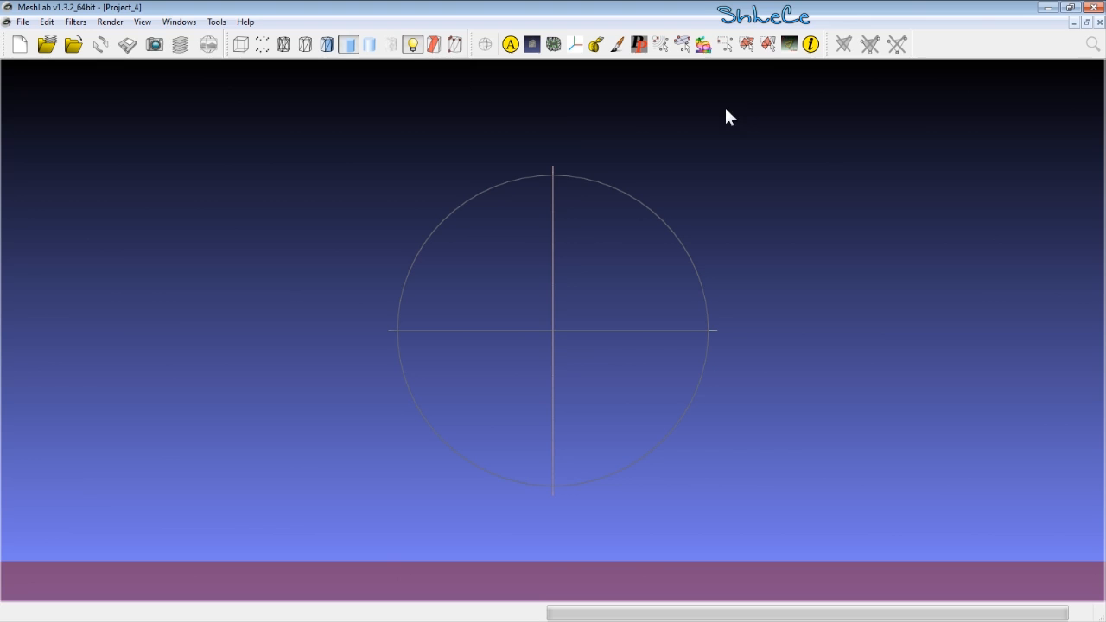
left_click(23, 23)
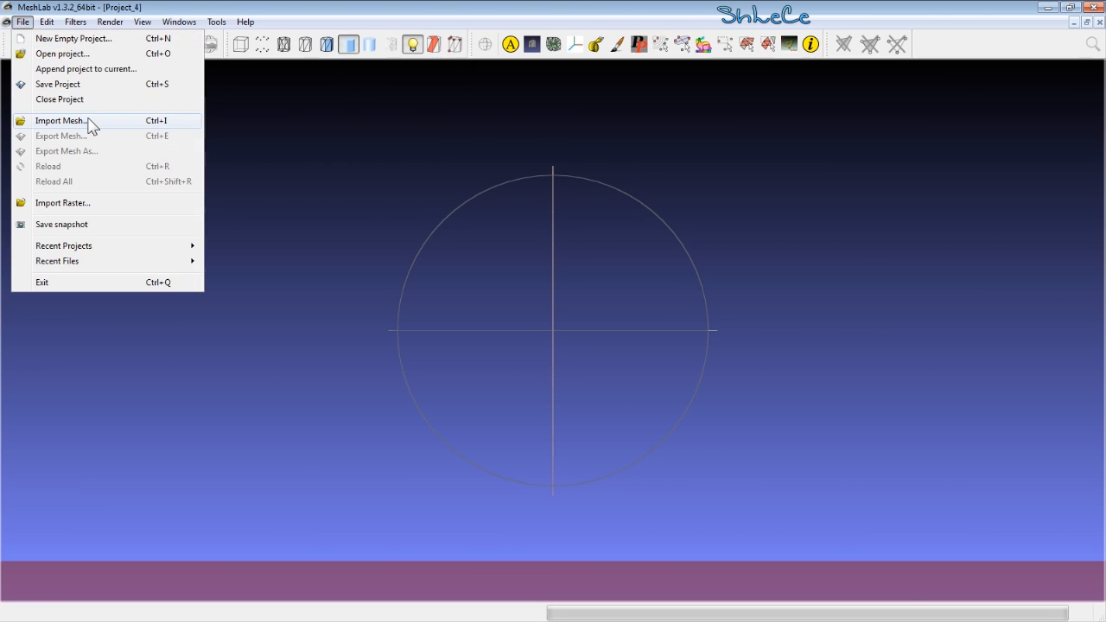
left_click(34, 123)
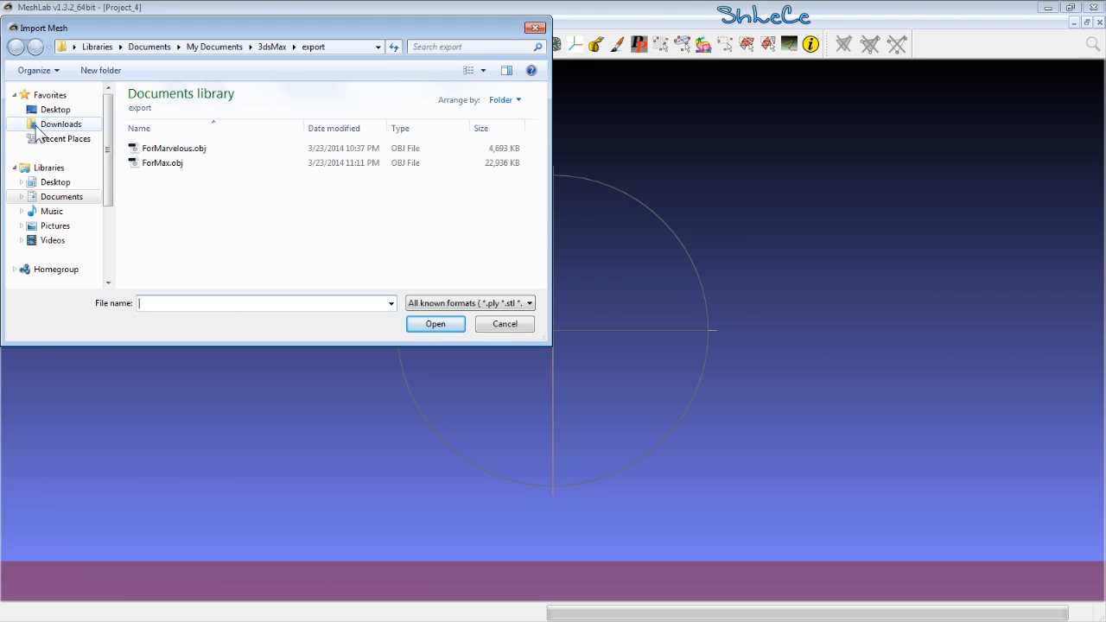
double_click(192, 169)
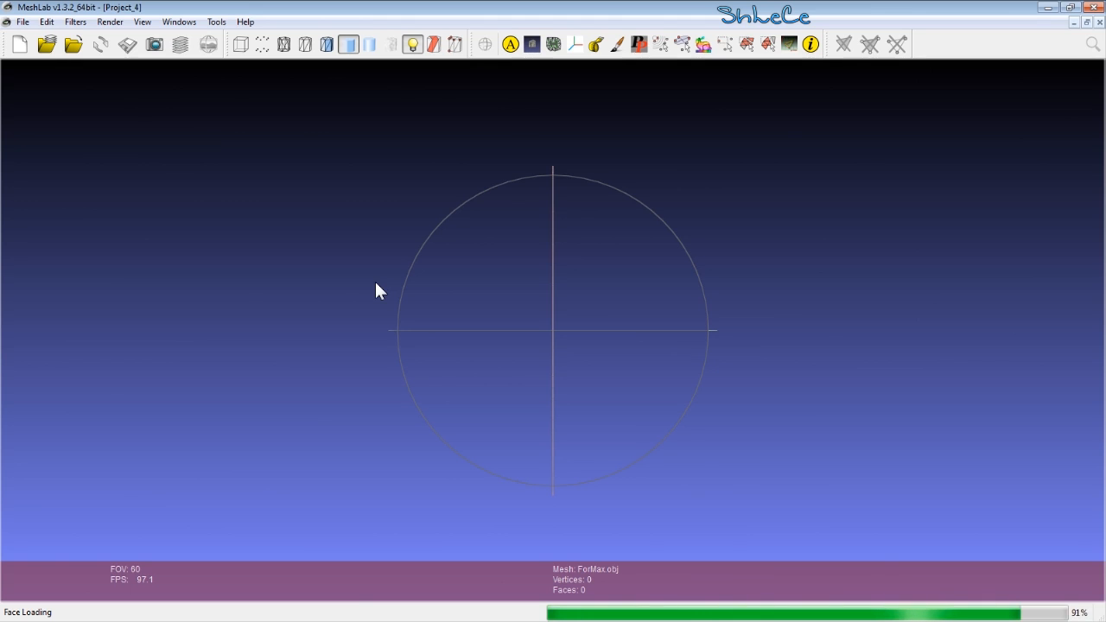
- Decimate the mesh with Quadric Edge Collapse Decimation using a percentage reduction of .2
left_click_drag(542, 277, 580, 356)
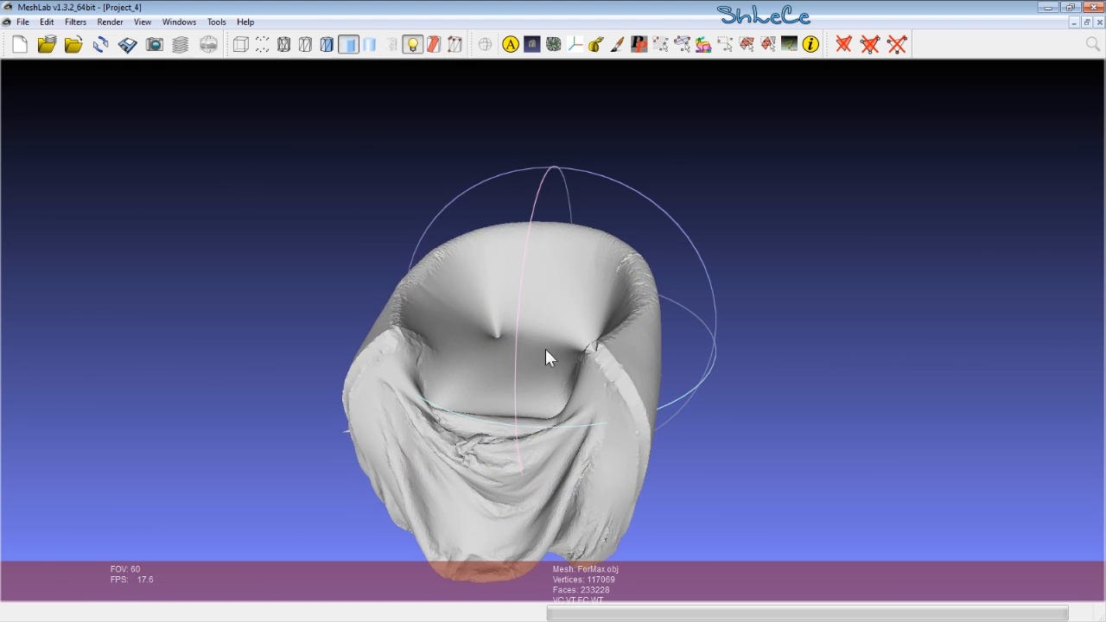
left_click(25, 22)
mouse_move(75, 22)
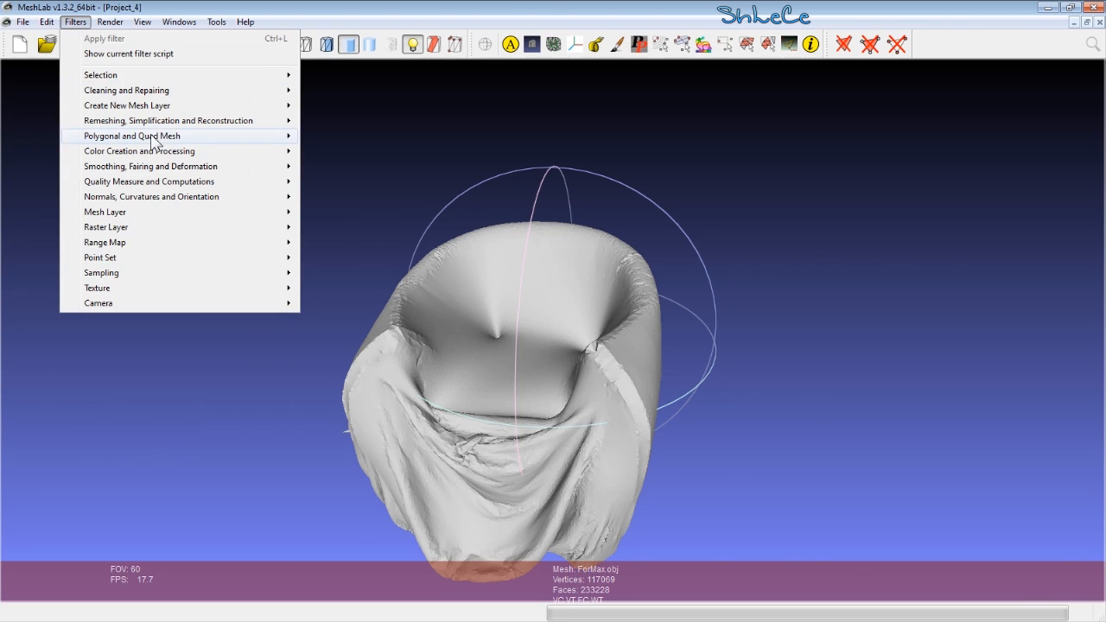
mouse_move(160, 122)
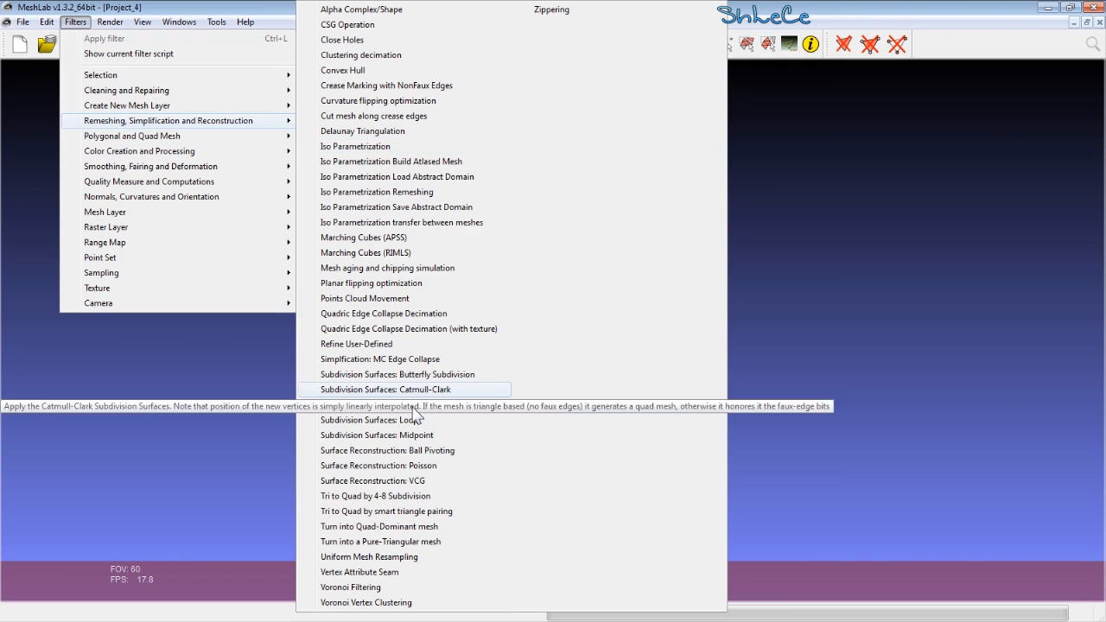
left_click(415, 316)
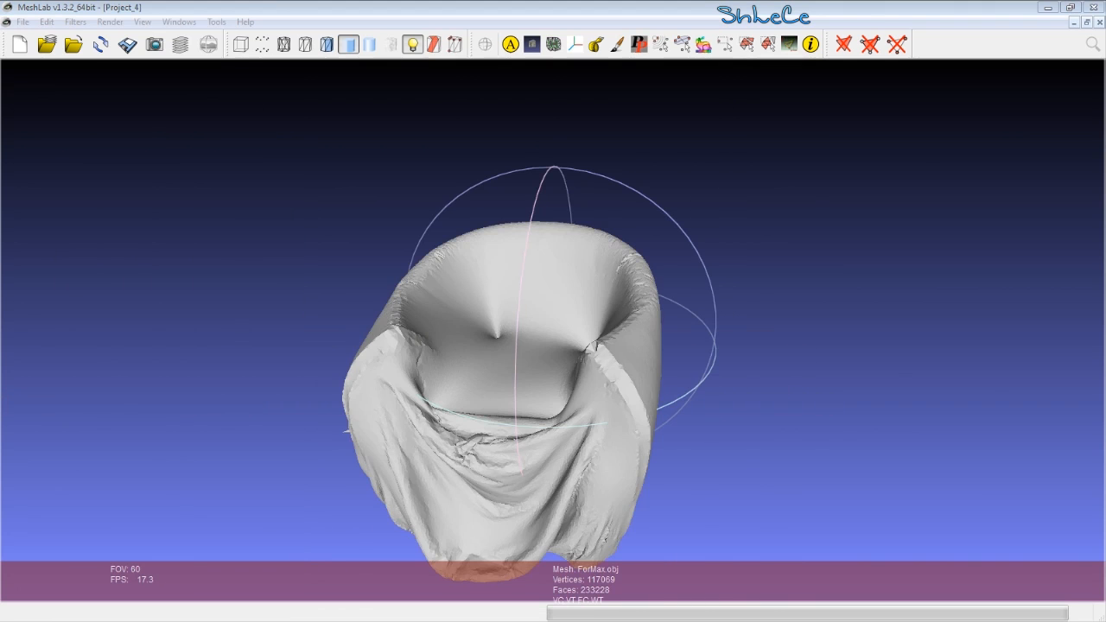
left_click_drag(19, 31, 385, 70)
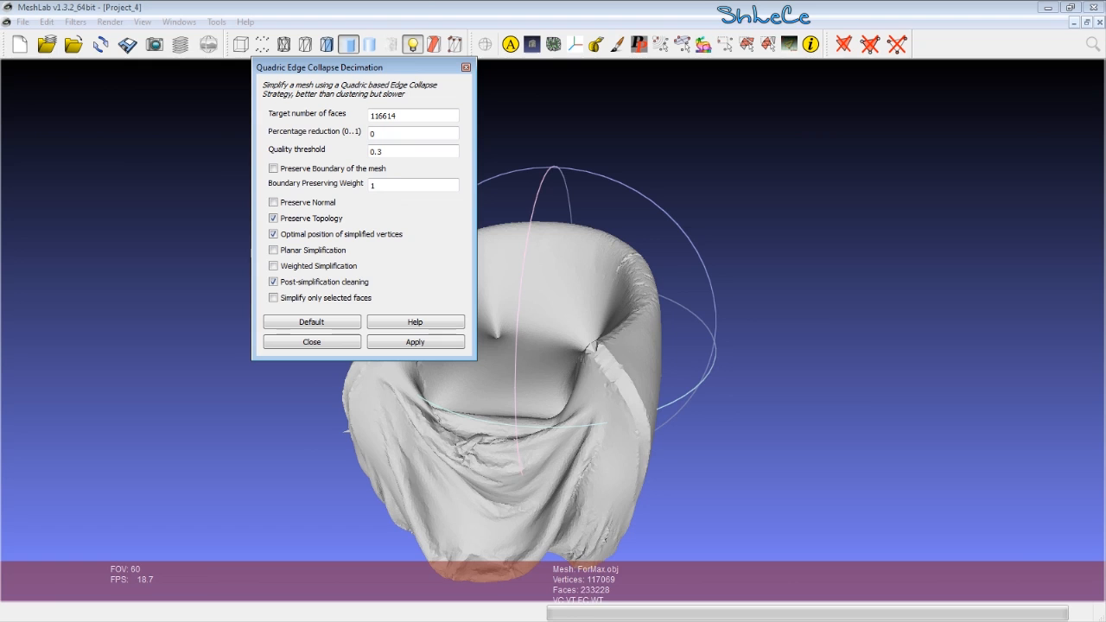
key("shift+Tab")
left_click(415, 345)
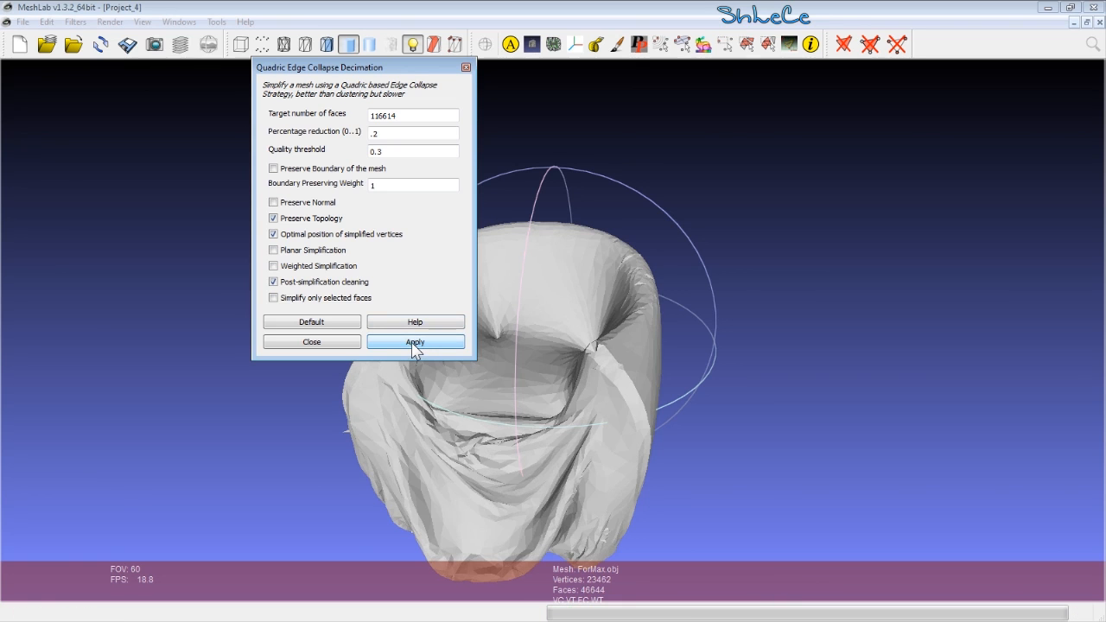
left_click(313, 343)
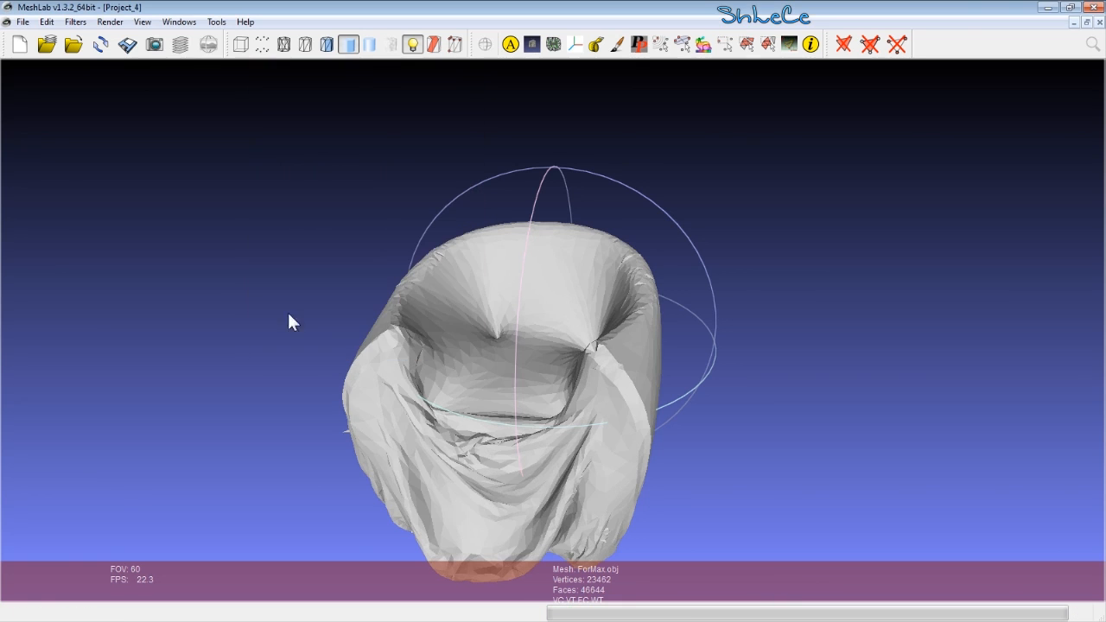
- Export the decimated mesh as ForMax.obj, replacing the existing file with the default saving options
left_click(22, 22)
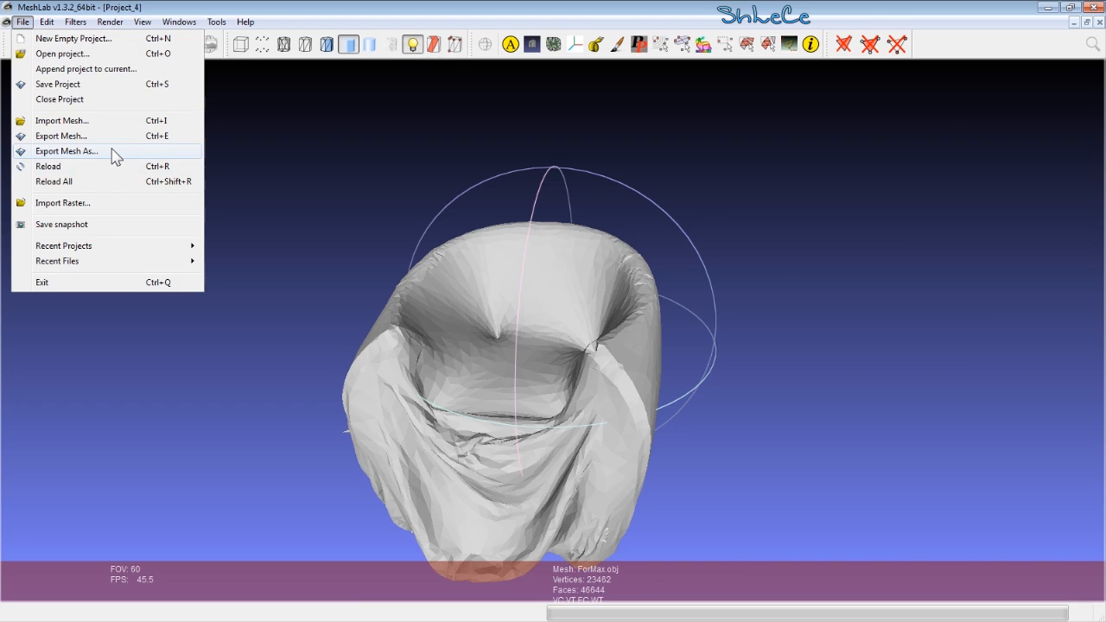
left_click(115, 154)
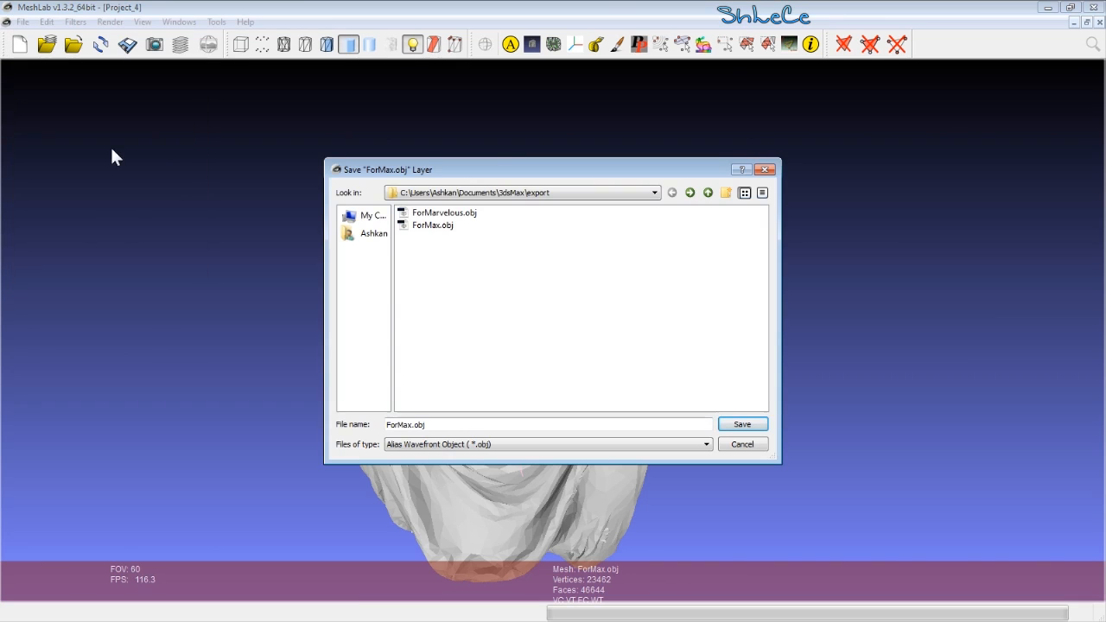
double_click(427, 228)
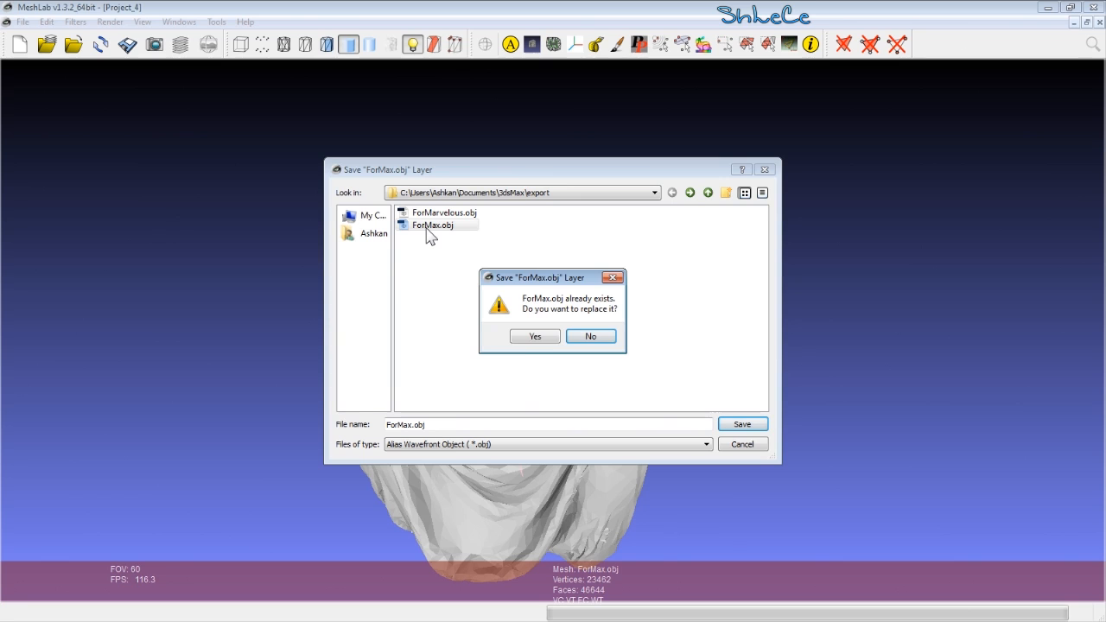
left_click(533, 337)
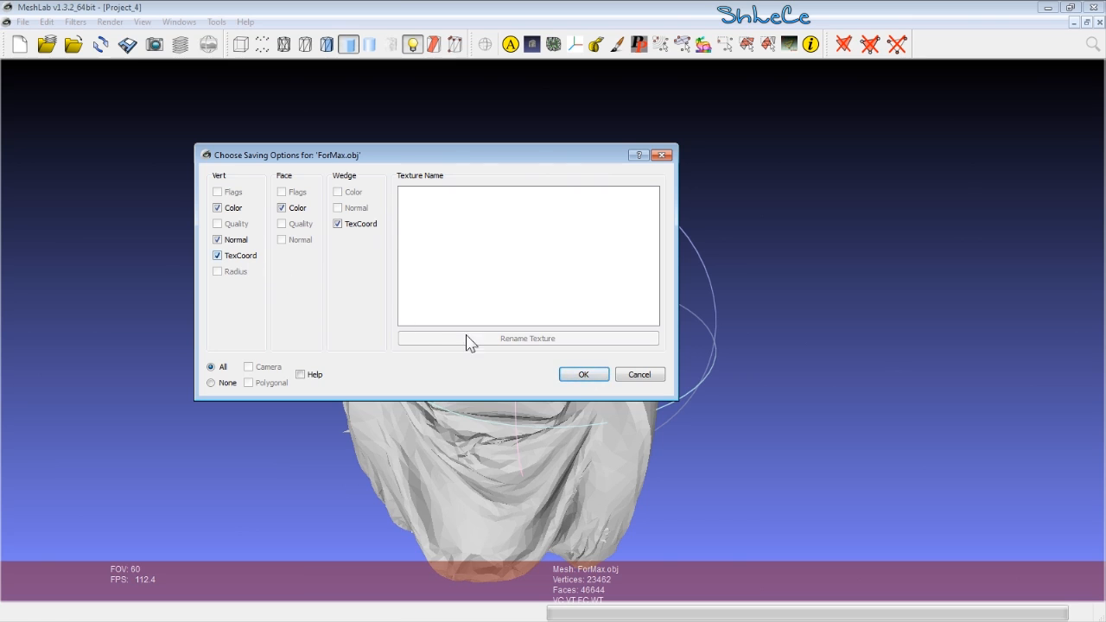
left_click(598, 374)
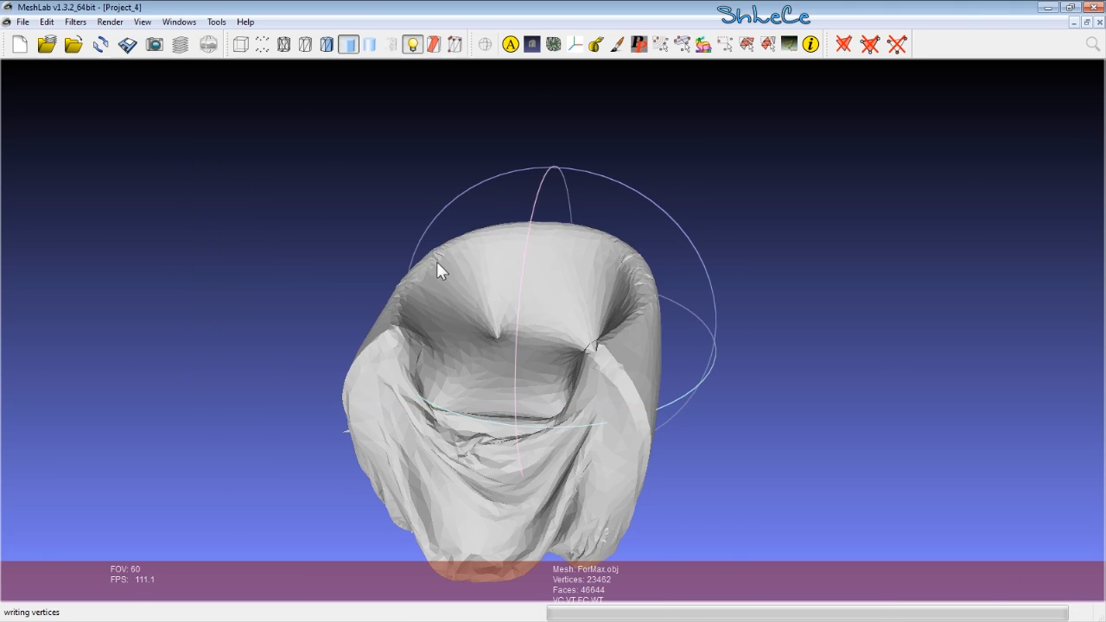